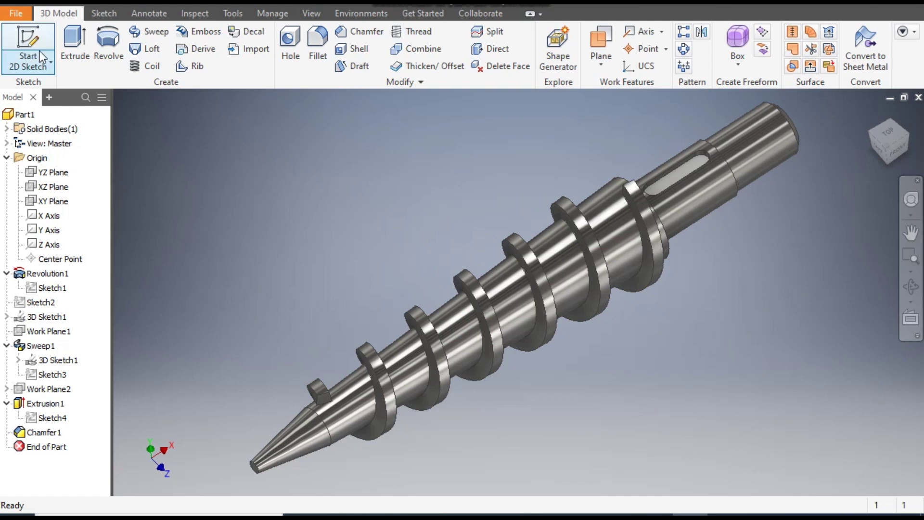
# Step: Create a new metric part from the Standard (mm).ipt template
pyautogui.hotkey('ctrl', 'n')
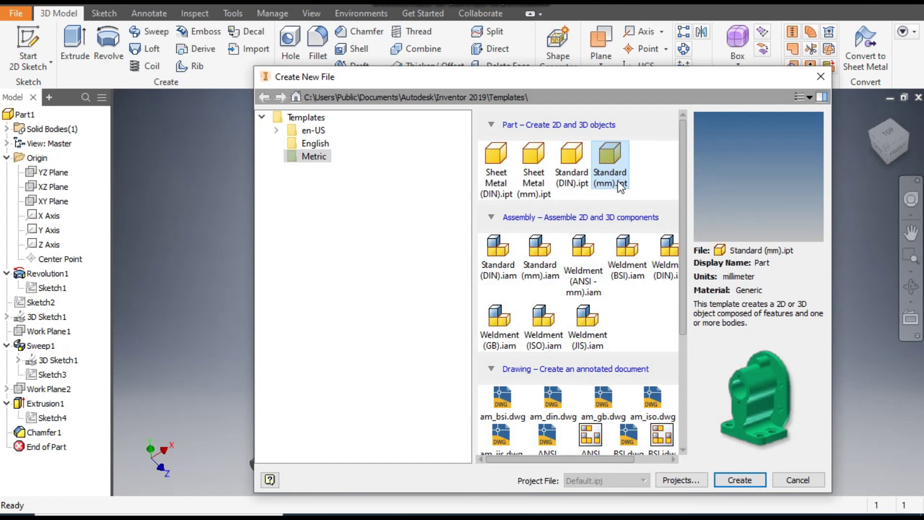
pyautogui.click(727, 481)
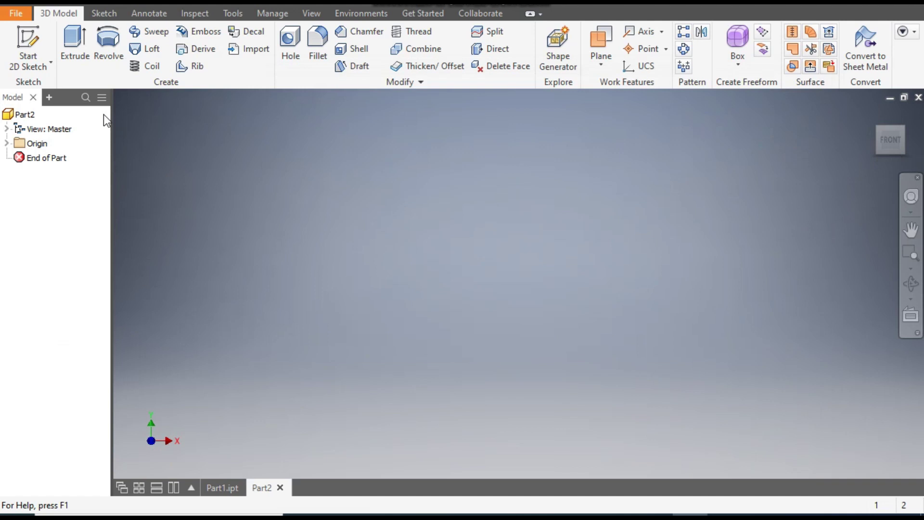
# Step: Start a sketch on the XY plane and draw the first vertical and sloped lines from the origin
pyautogui.click(28, 43)
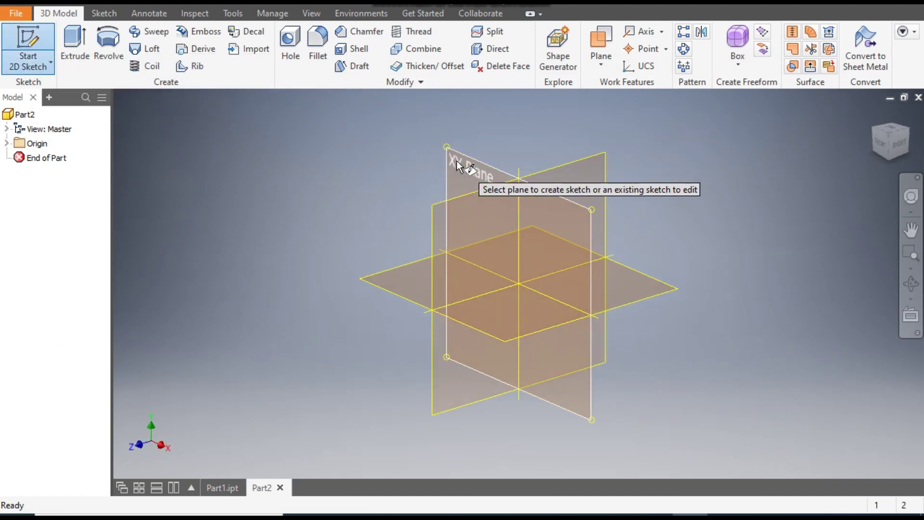
pyautogui.click(456, 162)
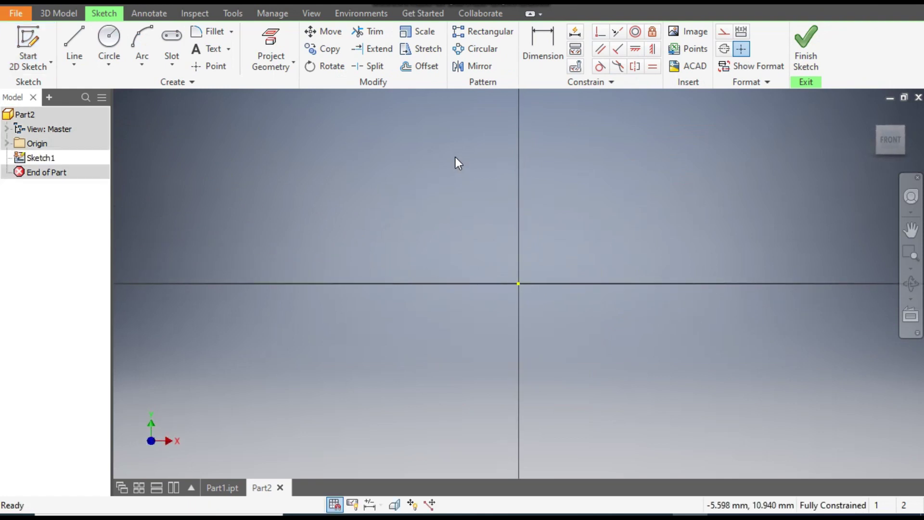
pyautogui.click(70, 40)
pyautogui.moveTo(540, 145)
pyautogui.mouseDown(button='middle')
pyautogui.moveTo(567, 226)
pyautogui.moveTo(561, 256)
pyautogui.mouseUp(button='middle')
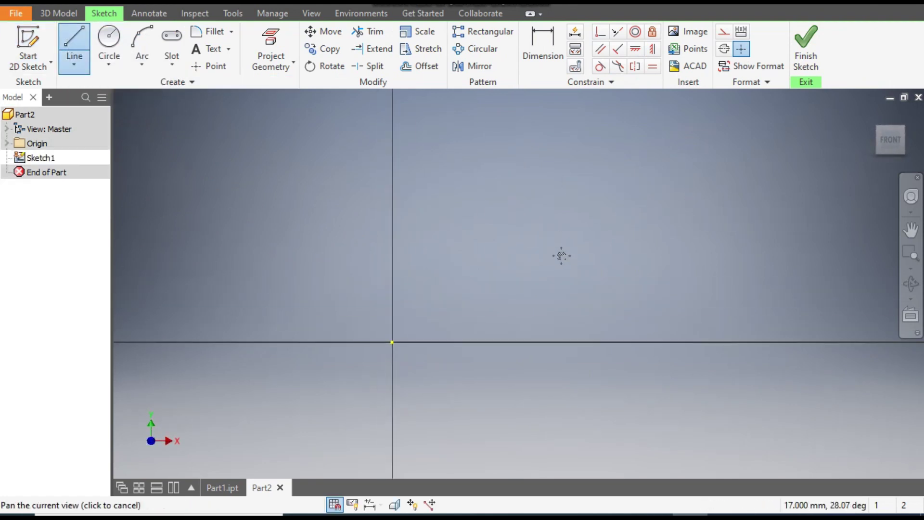
pyautogui.click(393, 342)
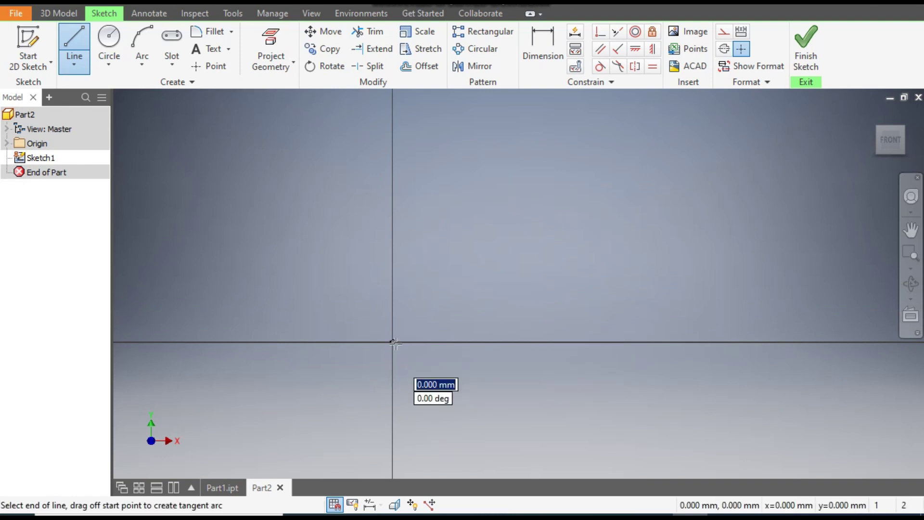
pyautogui.click(393, 285)
pyautogui.scroll(-3, 396, 313)
pyautogui.moveTo(396, 313); pyautogui.dragTo(361, 334, button='middle')
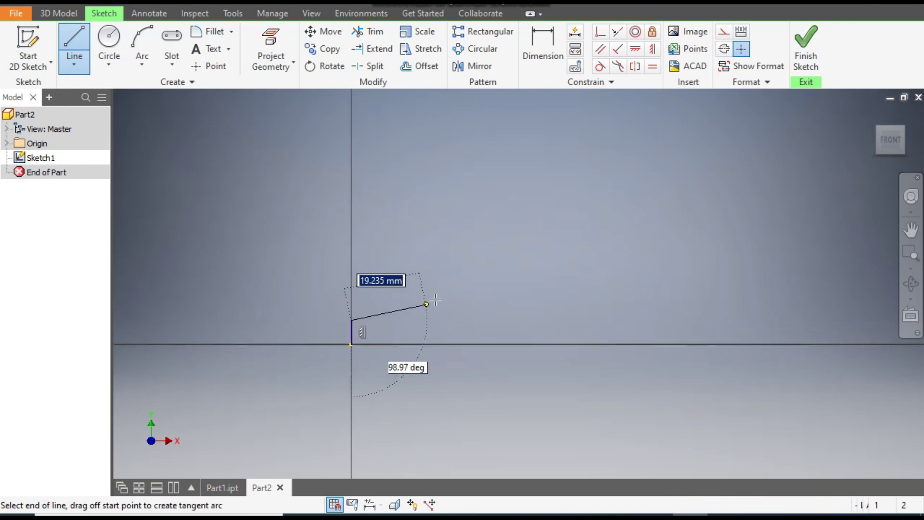
pyautogui.click(461, 284)
# Step: Continue the profile through the long taper, shoulder step and end section, closing it at the origin
pyautogui.moveTo(499, 328); pyautogui.dragTo(368, 399, button='middle')
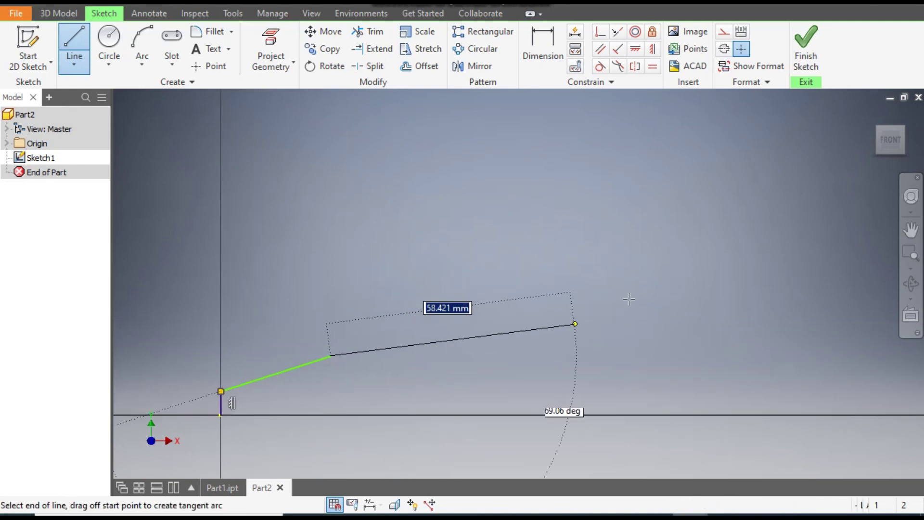
pyautogui.click(778, 293)
pyautogui.moveTo(778, 293); pyautogui.dragTo(670, 161, button='middle')
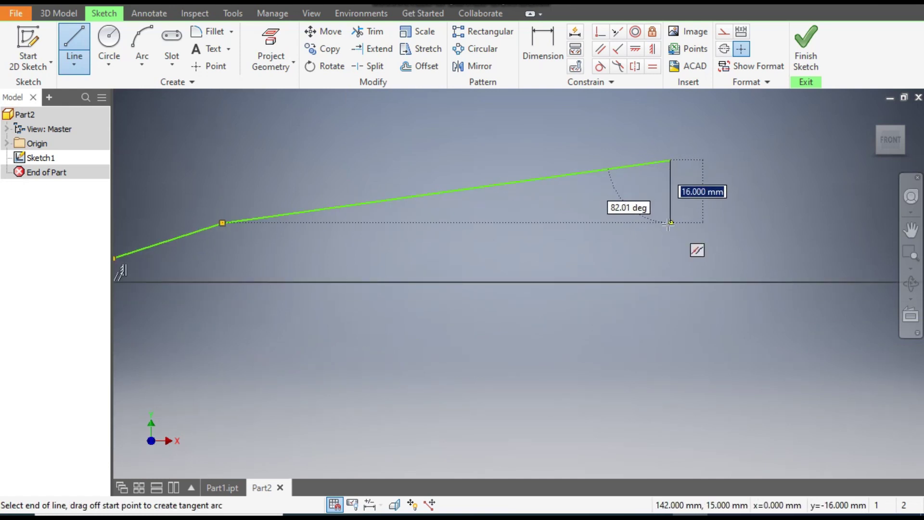
pyautogui.click(670, 222)
pyautogui.moveTo(681, 195); pyautogui.dragTo(619, 189, button='middle')
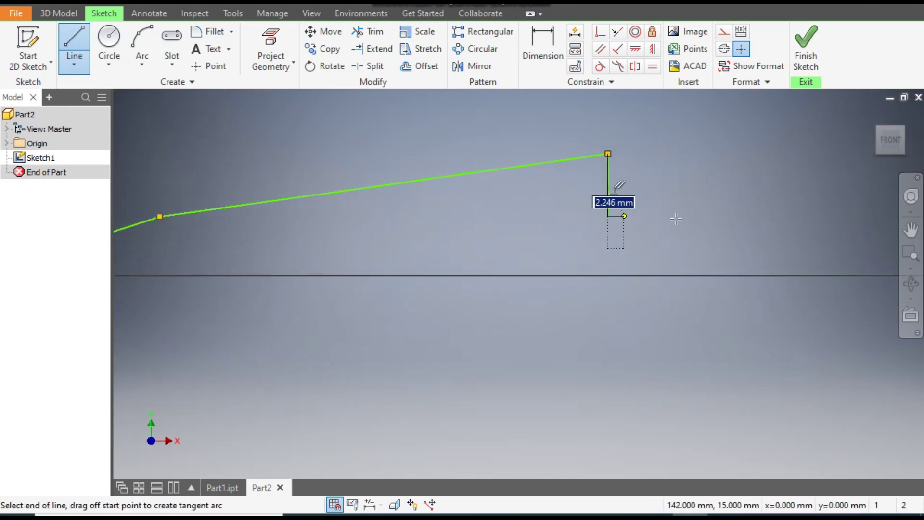
pyautogui.click(757, 217)
pyautogui.click(875, 234)
pyautogui.click(875, 275)
pyautogui.scroll(5, 861, 234)
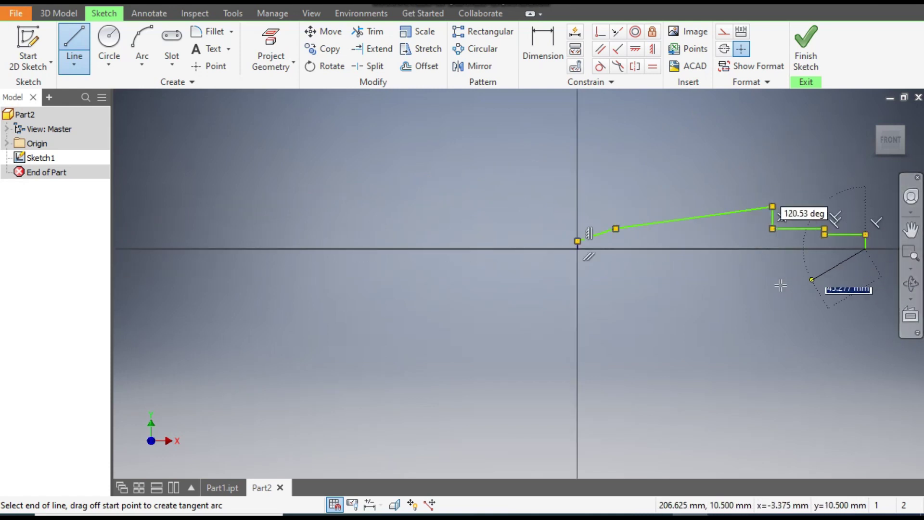
pyautogui.click(582, 249)
pyautogui.scroll(-3, 692, 261)
pyautogui.moveTo(693, 262); pyautogui.dragTo(606, 284, button='middle')
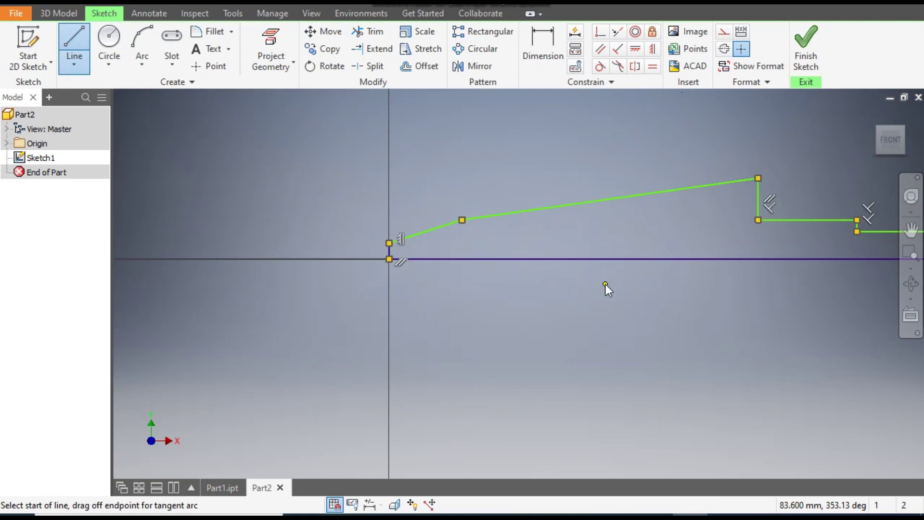
pyautogui.press('Escape')
pyautogui.moveTo(522, 138)
pyautogui.mouseDown(button='middle')
pyautogui.moveTo(454, 149)
pyautogui.moveTo(462, 153)
pyautogui.mouseUp(button='middle')
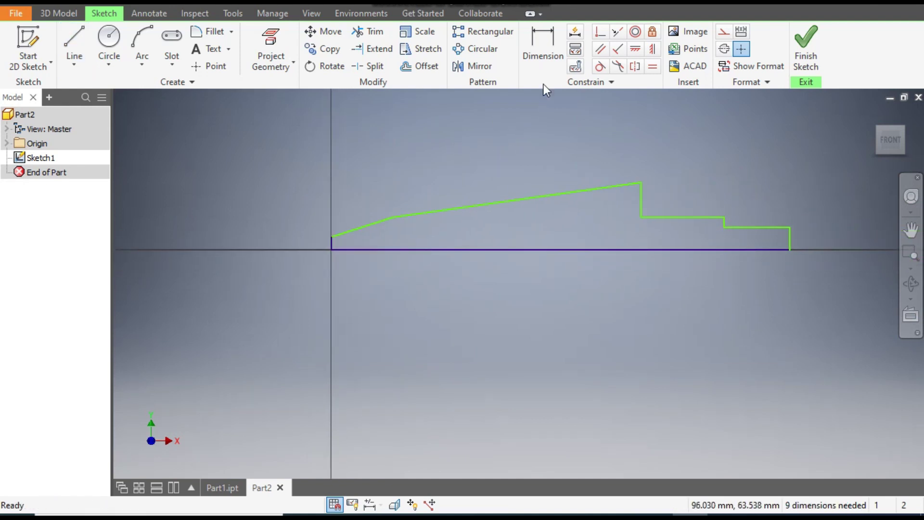
# Step: Dimension the base line to 550 and the end section to 70
pyautogui.click(562, 63)
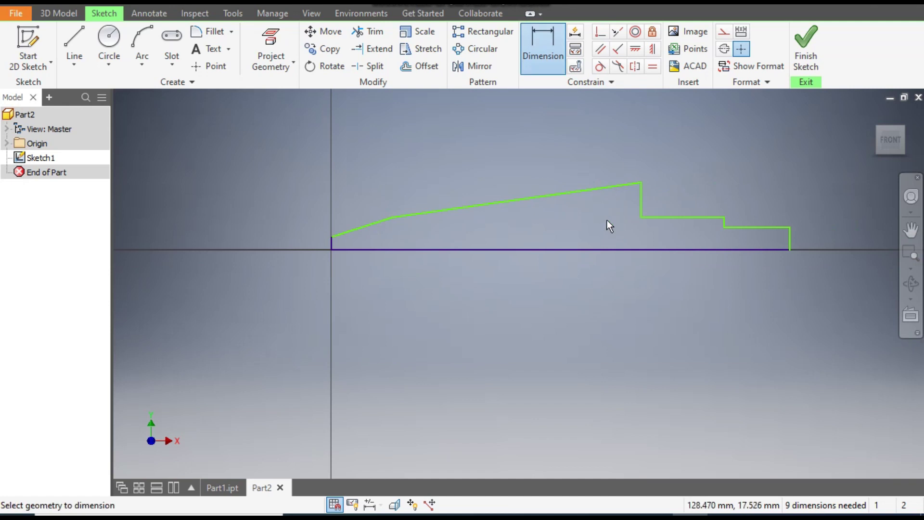
pyautogui.click(573, 249)
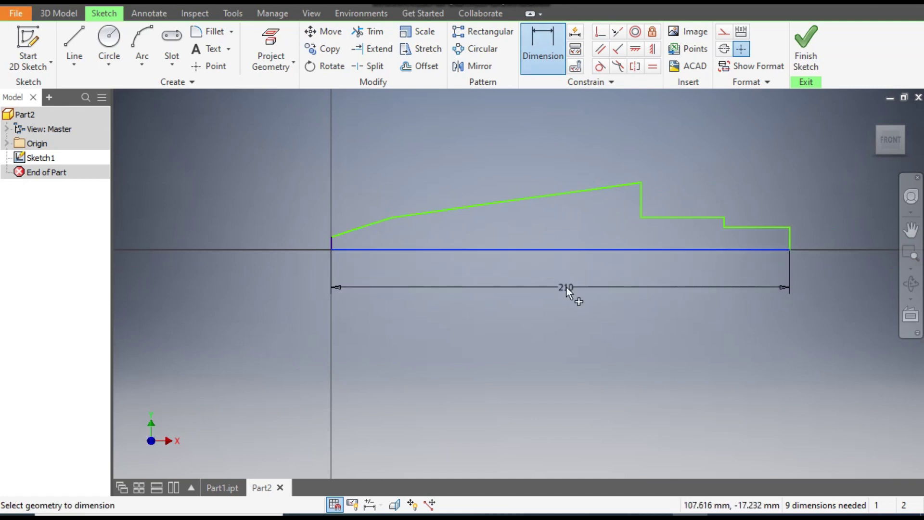
pyautogui.click(567, 287)
pyautogui.write('55')
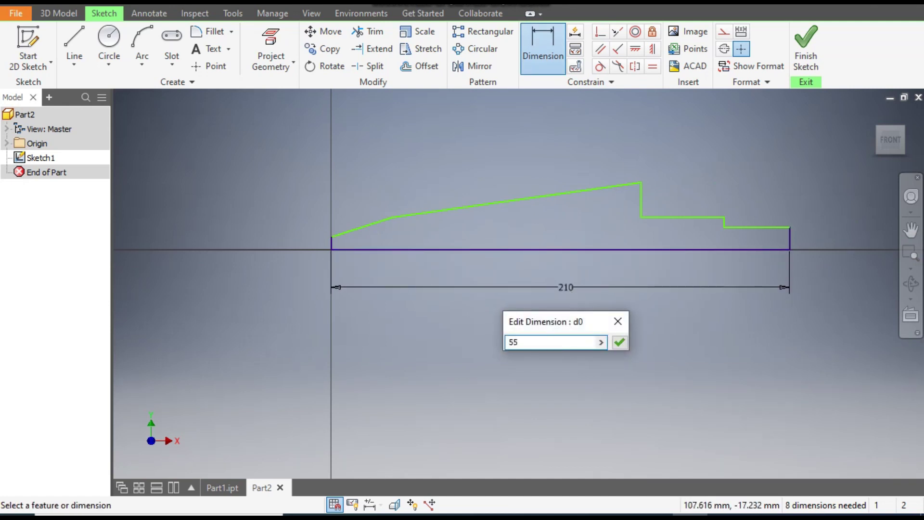
pyautogui.press('Return')
pyautogui.moveTo(769, 273)
pyautogui.mouseDown(button='middle')
pyautogui.moveTo(736, 297)
pyautogui.moveTo(629, 299)
pyautogui.moveTo(616, 311)
pyautogui.moveTo(607, 277)
pyautogui.moveTo(625, 276)
pyautogui.mouseUp(button='middle')
pyautogui.scroll(2, 683, 298)
pyautogui.scroll(2, 615, 311)
pyautogui.click(625, 266)
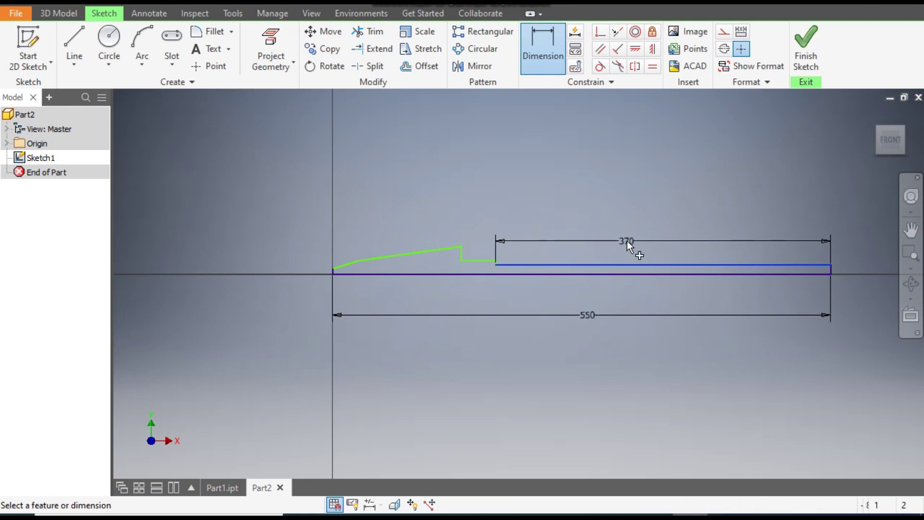
pyautogui.click(628, 240)
pyautogui.write('70')
pyautogui.press('Return')
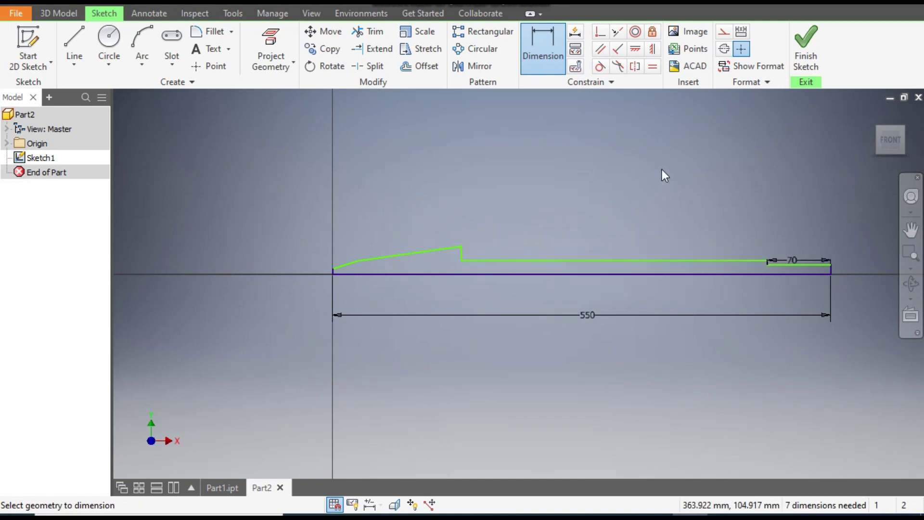
# Step: Set the shoulder step 400 from the origin and the first taper length to 65
pyautogui.click(461, 254)
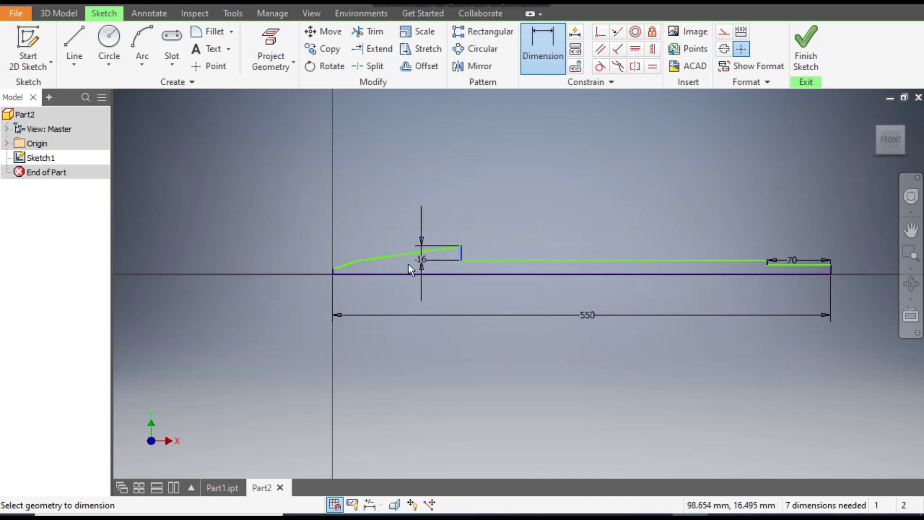
pyautogui.click(333, 268)
pyautogui.click(357, 211)
pyautogui.write('400')
pyautogui.press('Return')
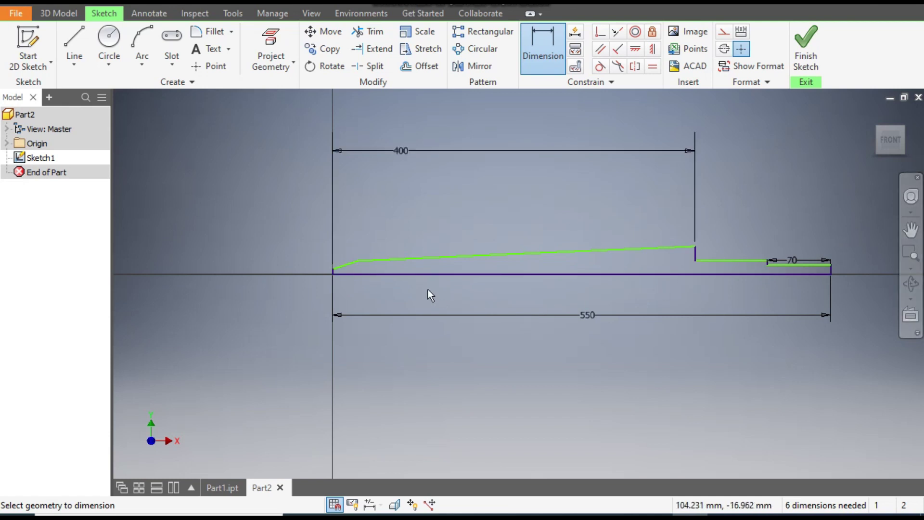
pyautogui.scroll(2, 351, 261)
pyautogui.click(347, 267)
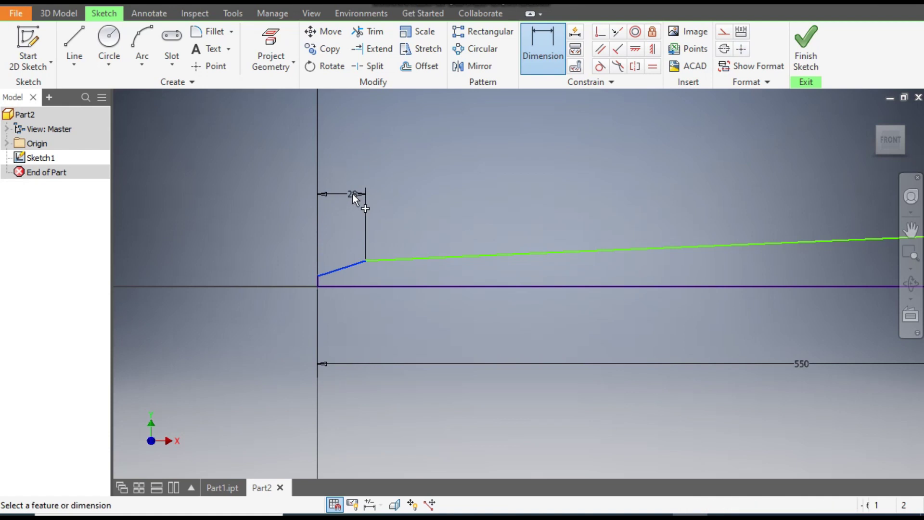
pyautogui.click(353, 194)
pyautogui.write('65')
pyautogui.press('Return')
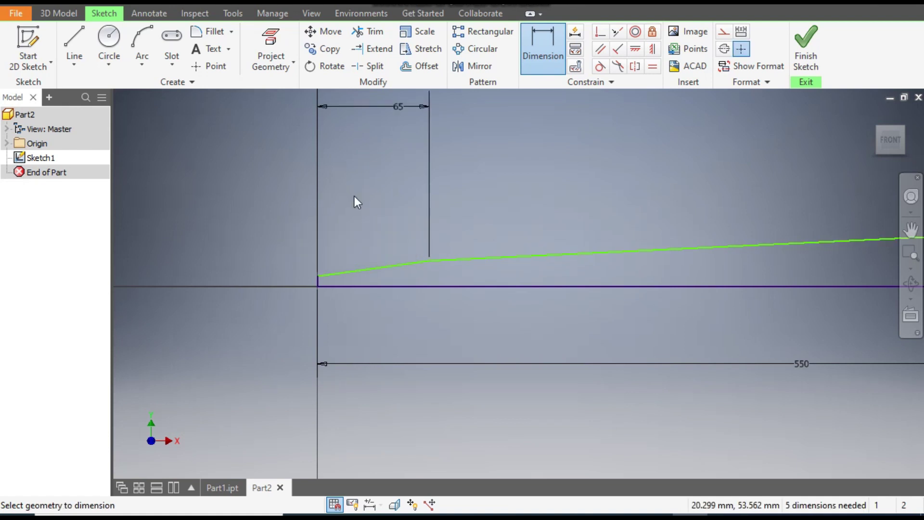
pyautogui.scroll(-3, 382, 219)
pyautogui.moveTo(383, 220); pyautogui.dragTo(386, 261, button='middle')
pyautogui.moveTo(450, 244)
pyautogui.mouseDown(button='middle')
pyautogui.moveTo(355, 205)
pyautogui.moveTo(377, 231)
pyautogui.mouseUp(button='middle')
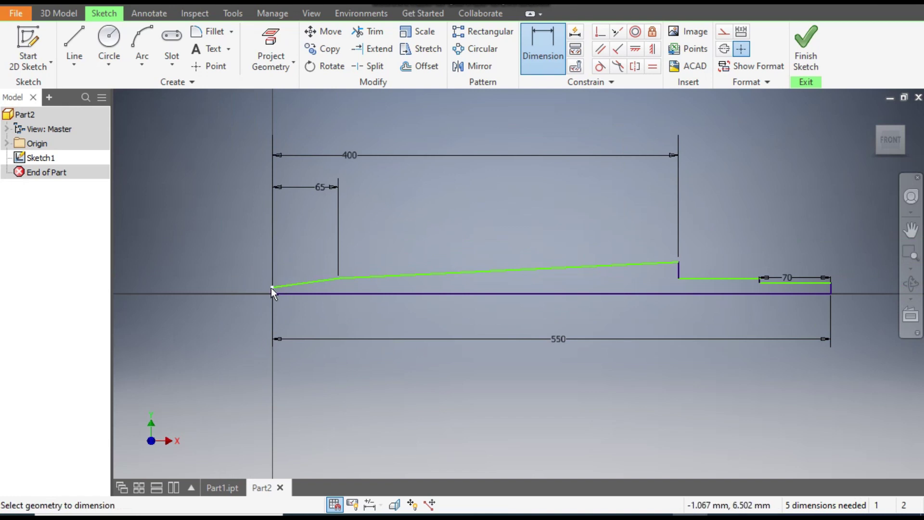
pyautogui.scroll(3, 275, 294)
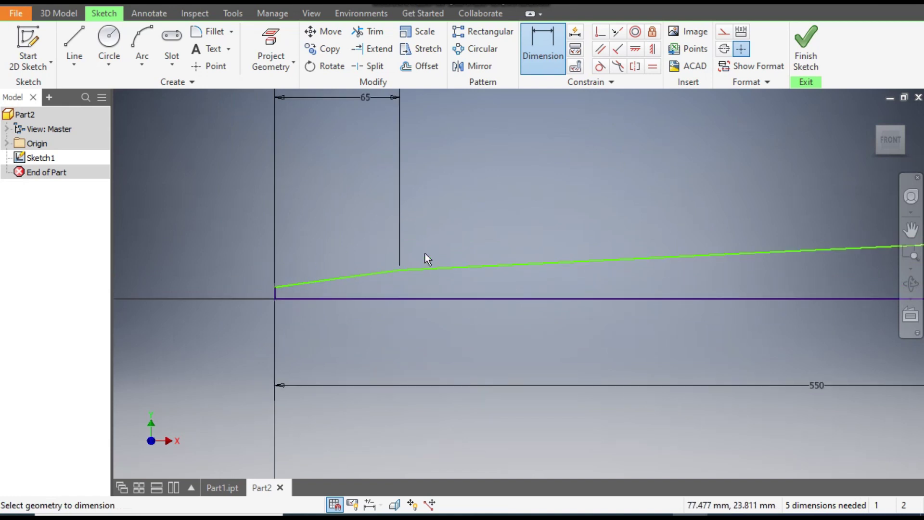
# Step: Convert the base line along the axis into a centerline
pyautogui.press('Escape')
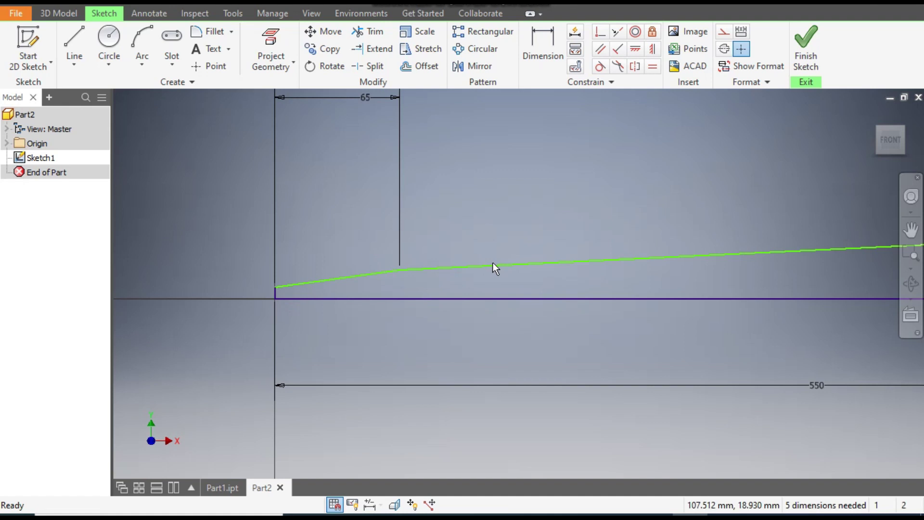
pyautogui.click(509, 298)
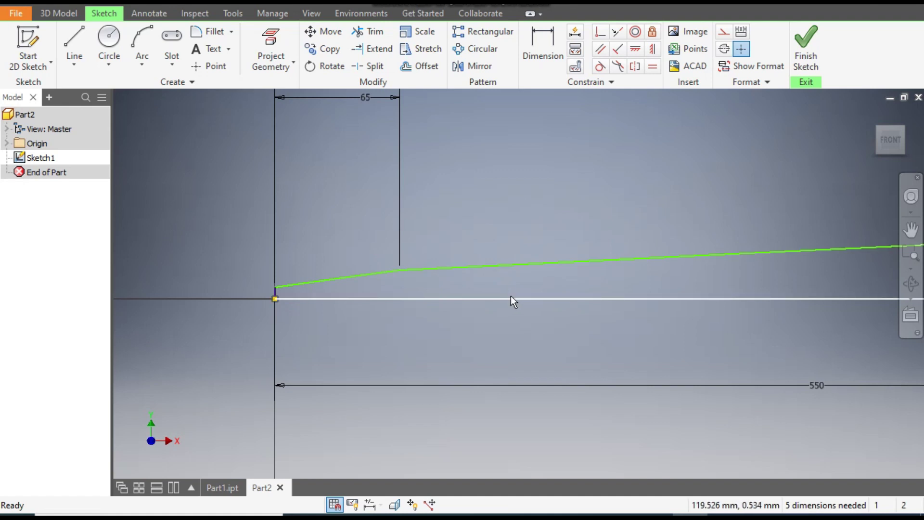
pyautogui.click(724, 48)
pyautogui.scroll(-3, 642, 177)
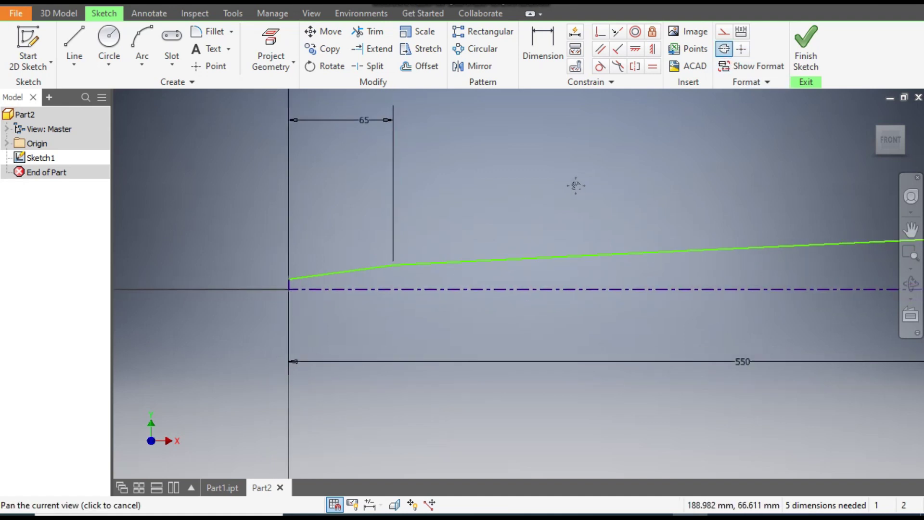
# Step: Add diameter dimensions of 12, 37 and 78 mm about the centerline
pyautogui.click(543, 48)
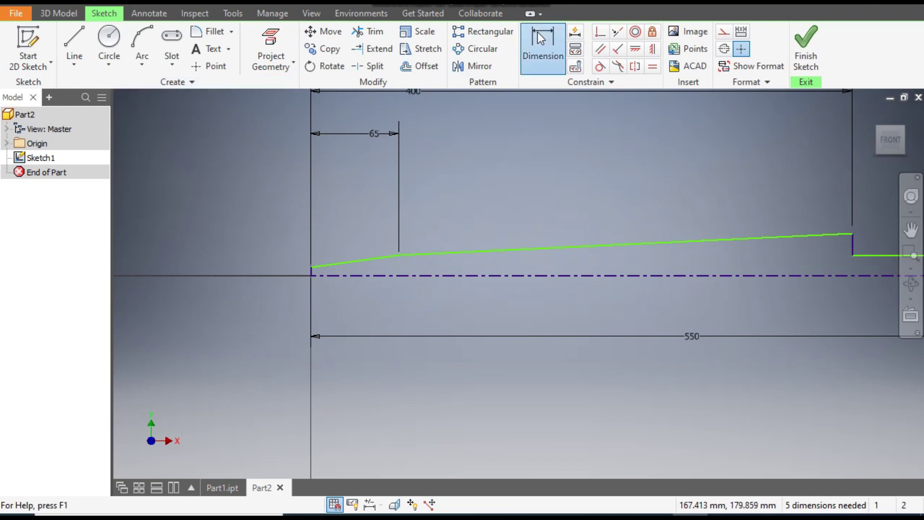
pyautogui.scroll(3, 302, 276)
pyautogui.click(340, 254)
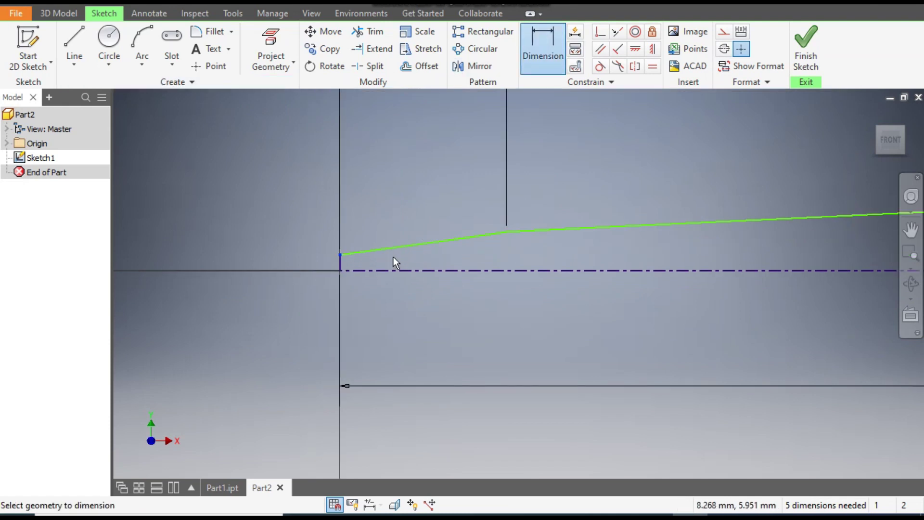
pyautogui.click(407, 270)
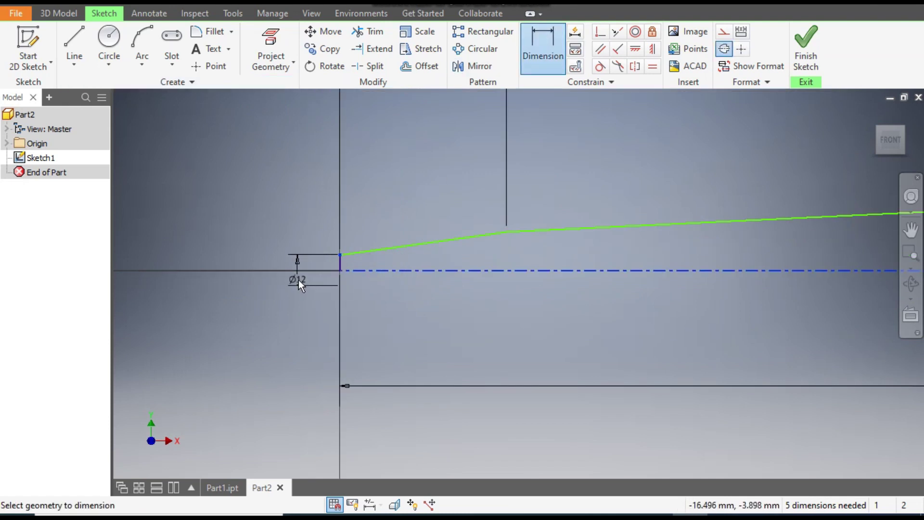
pyautogui.click(297, 280)
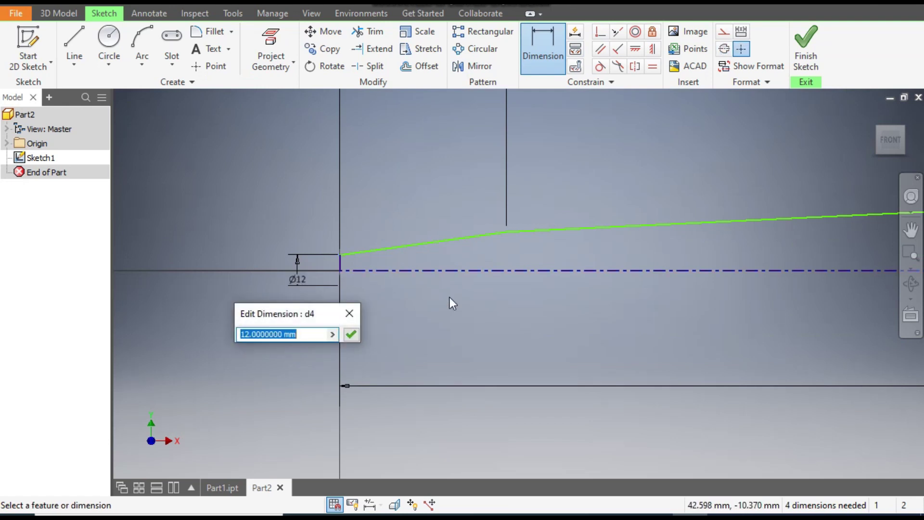
pyautogui.write('12')
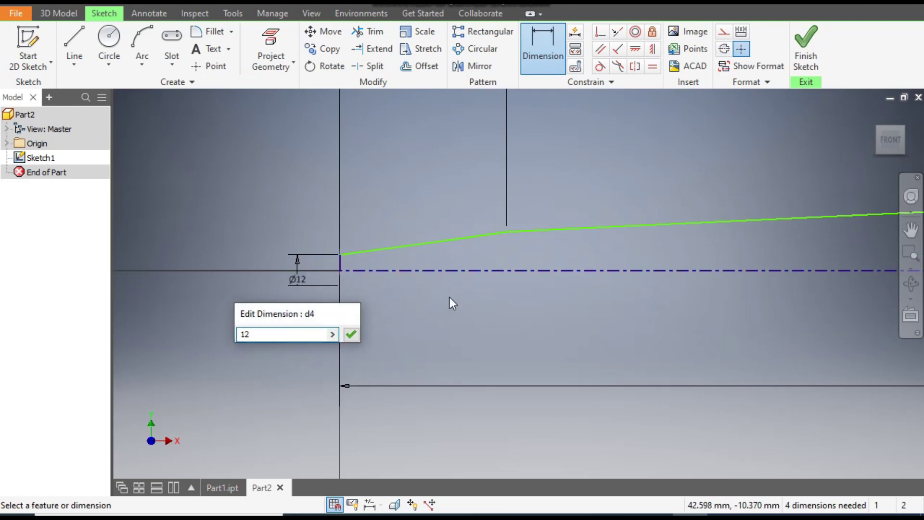
pyautogui.press('Return')
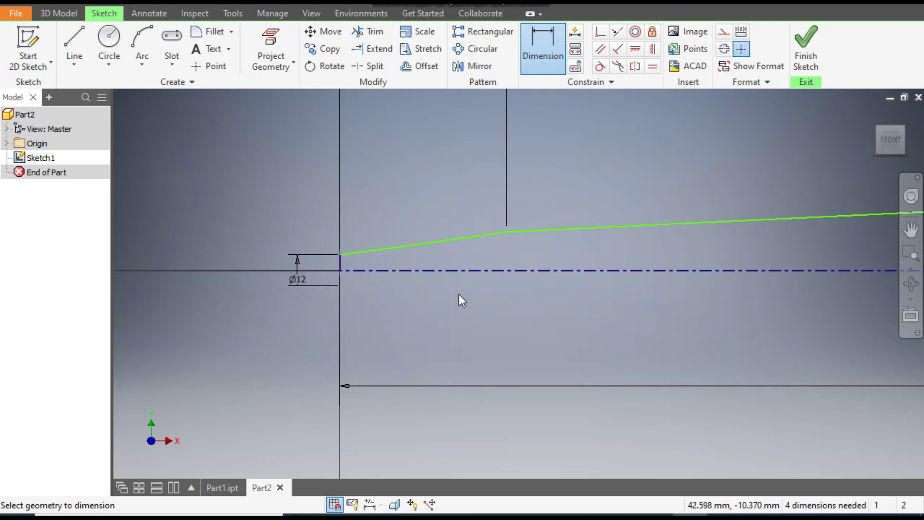
pyautogui.click(506, 232)
pyautogui.click(527, 269)
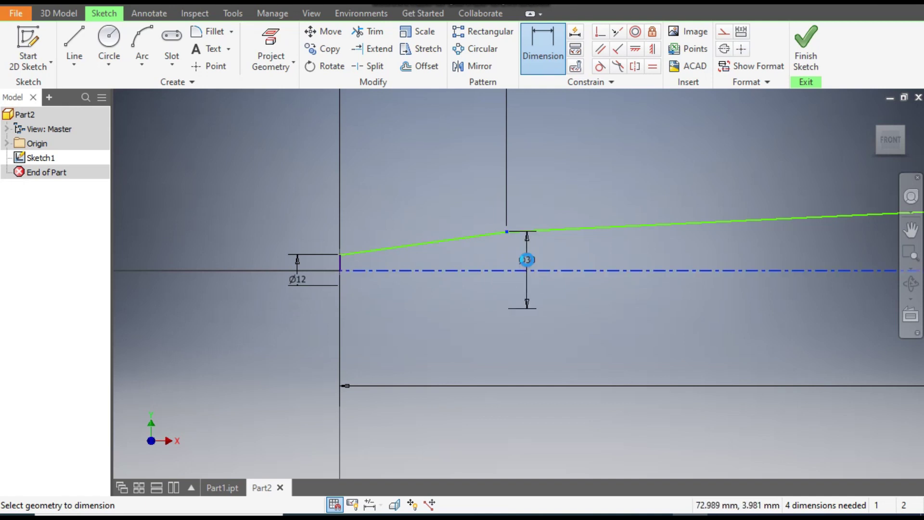
pyautogui.click(527, 261)
pyautogui.write('3')
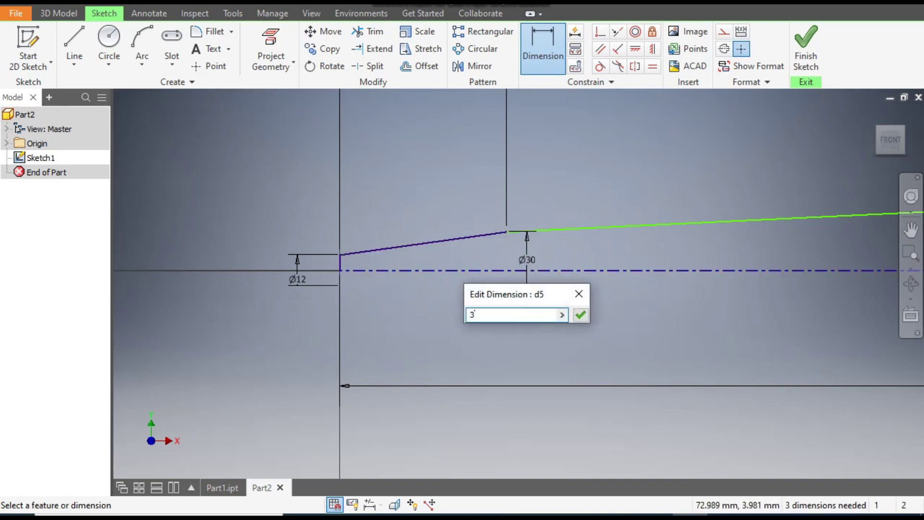
pyautogui.write('7')
pyautogui.press('Return')
pyautogui.scroll(-1, 527, 261)
pyautogui.moveTo(698, 255); pyautogui.dragTo(487, 249, button='middle')
pyautogui.click(713, 224)
pyautogui.click(676, 262)
pyautogui.click(674, 257)
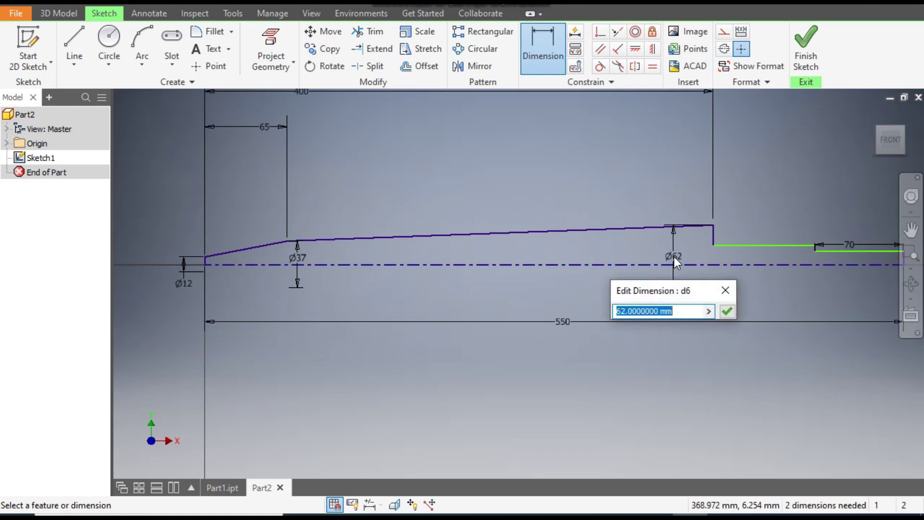
pyautogui.write('78')
pyautogui.press('Return')
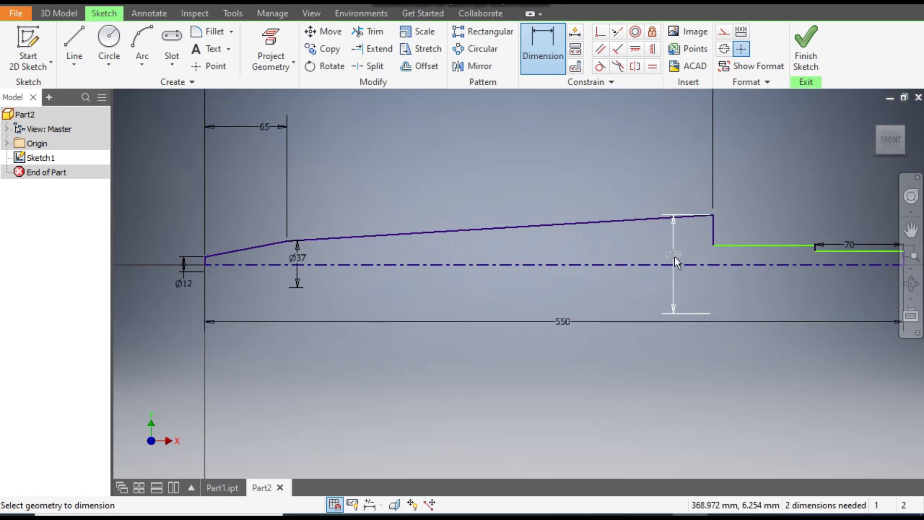
# Step: Add the 55 and 50 mm step diameters and finish the sketch
pyautogui.moveTo(770, 277); pyautogui.dragTo(631, 270, button='middle')
pyautogui.click(616, 243)
pyautogui.click(613, 261)
pyautogui.click(610, 256)
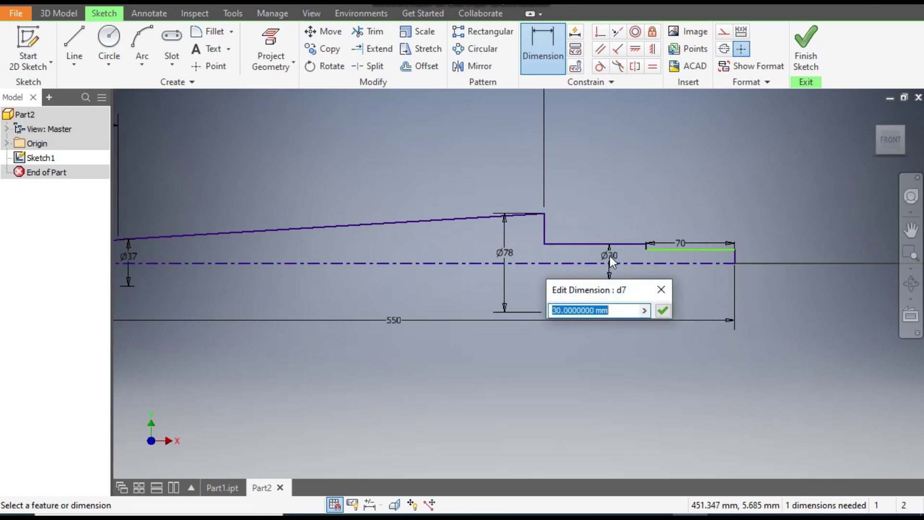
pyautogui.write('55')
pyautogui.press('Return')
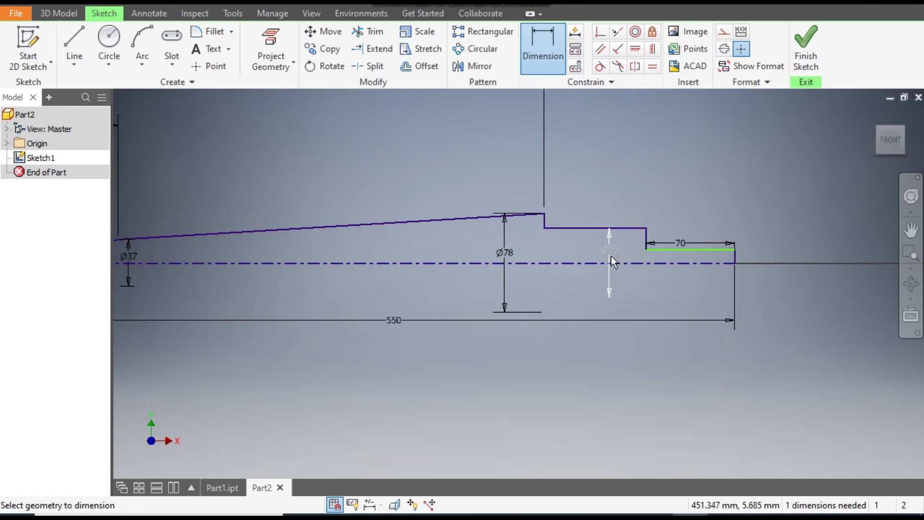
pyautogui.click(675, 250)
pyautogui.click(677, 262)
pyautogui.click(677, 259)
pyautogui.write('50')
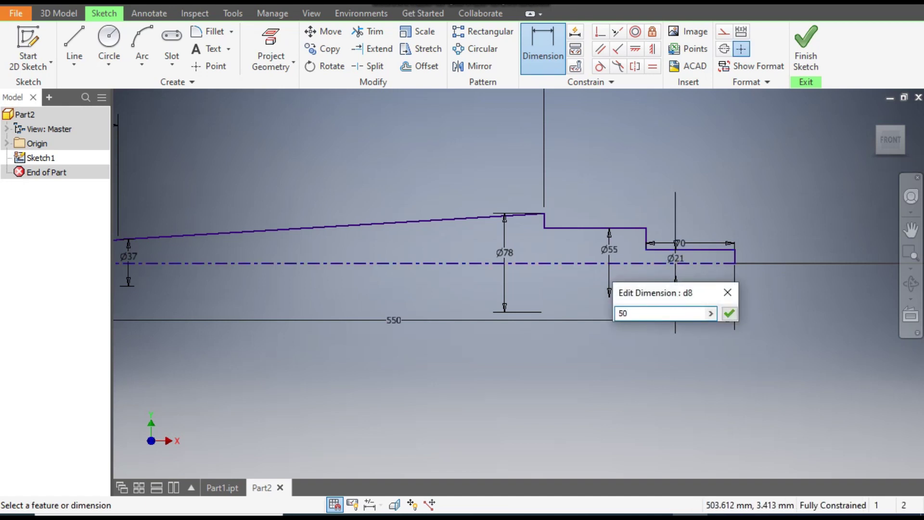
pyautogui.press('Return')
pyautogui.moveTo(683, 188)
pyautogui.mouseDown(button='middle')
pyautogui.moveTo(819, 202)
pyautogui.moveTo(776, 203)
pyautogui.mouseUp(button='middle')
pyautogui.scroll(-1, 812, 204)
pyautogui.moveTo(727, 222); pyautogui.dragTo(703, 235, button='middle')
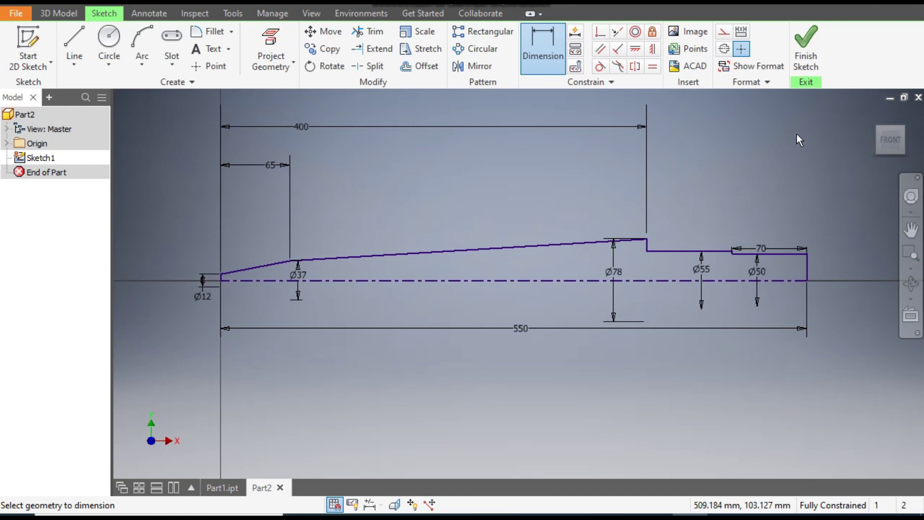
pyautogui.click(807, 48)
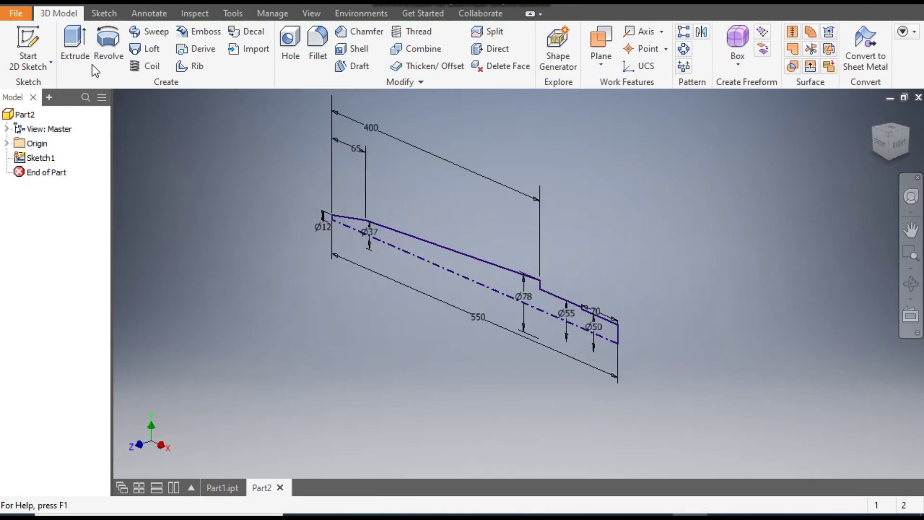
# Step: Revolve the profile with Full extents about the centerline into a solid tapered shaft
pyautogui.click(109, 43)
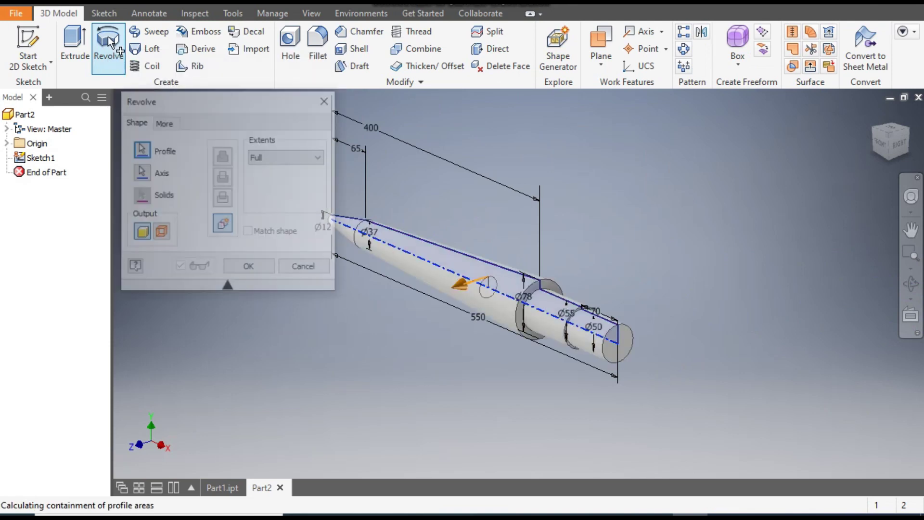
pyautogui.moveTo(417, 313); pyautogui.dragTo(511, 311, button='middle')
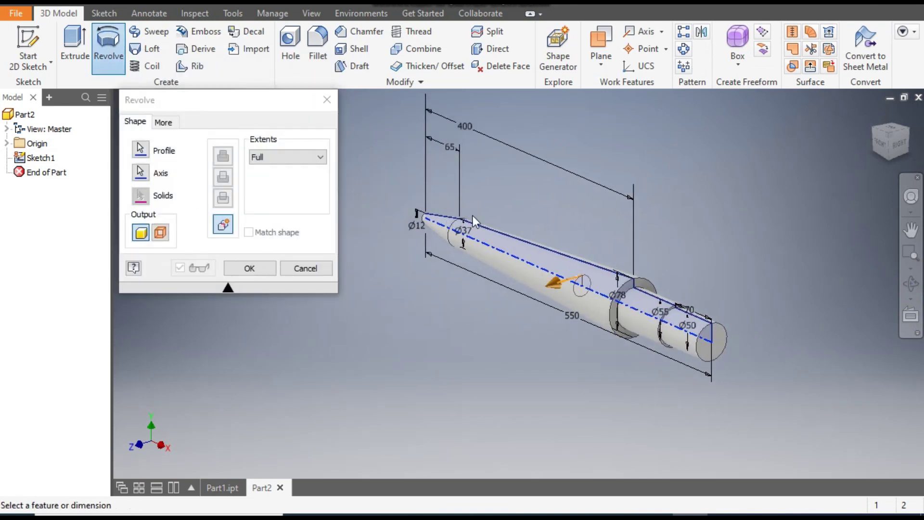
pyautogui.click(259, 270)
# Step: Chamfer the Ø50 end edge of the shaft with a 5 mm distance
pyautogui.click(871, 131)
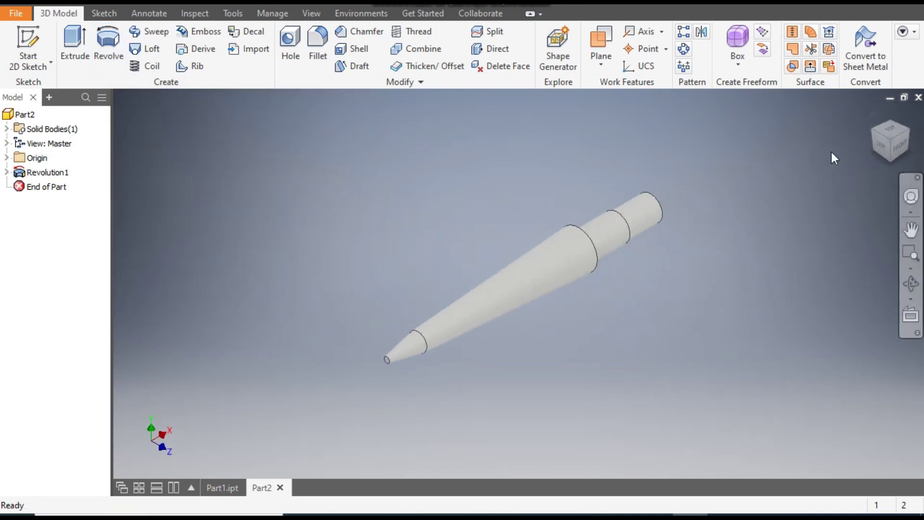
pyautogui.click(895, 137)
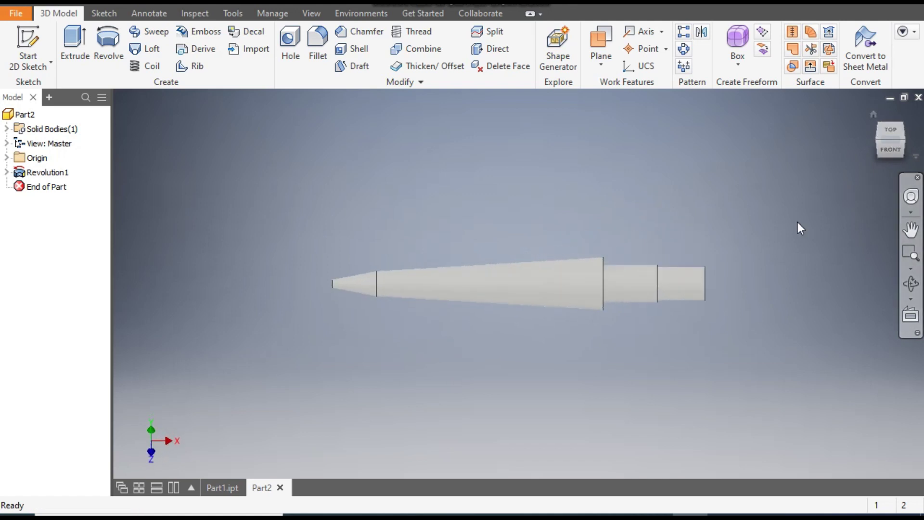
pyautogui.click(706, 272)
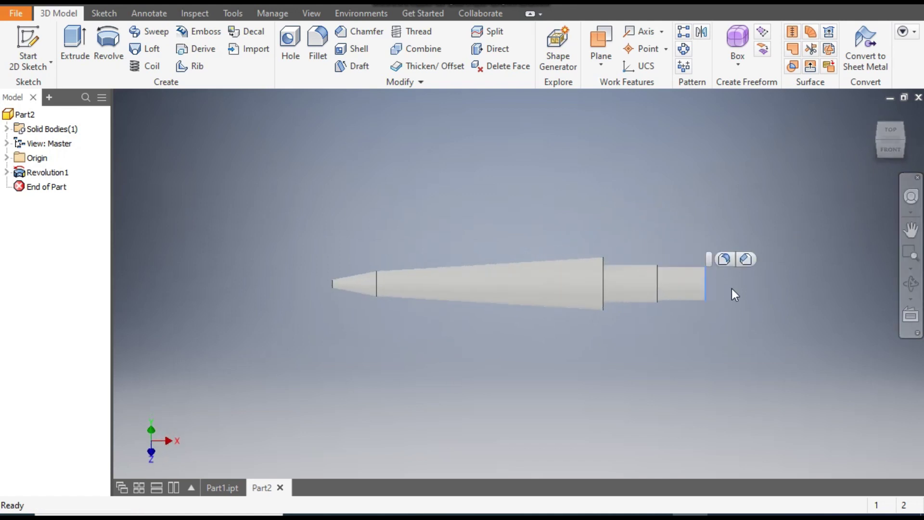
pyautogui.click(746, 259)
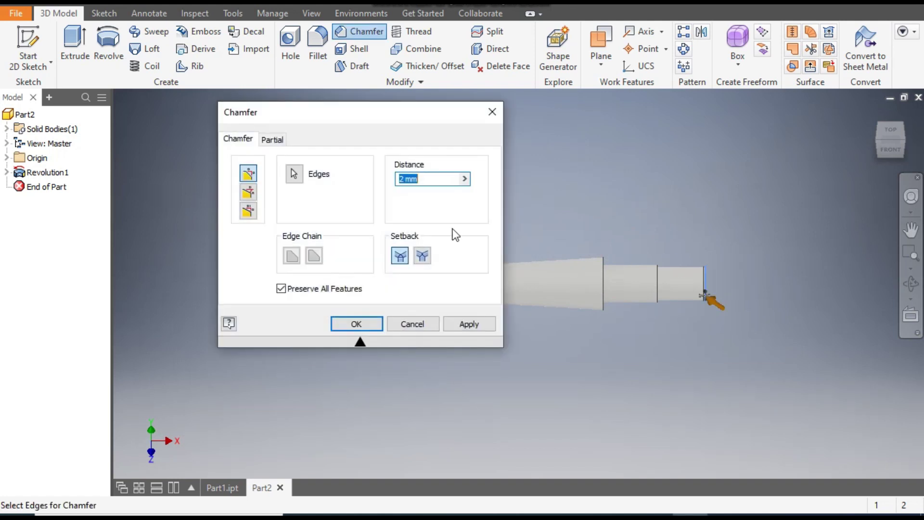
pyautogui.write('5')
pyautogui.scroll(5, 706, 271)
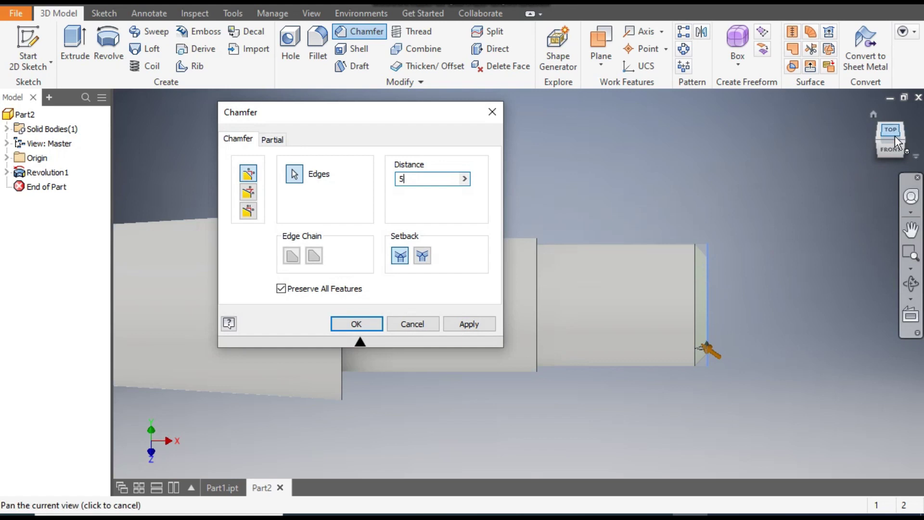
pyautogui.scroll(2, 707, 242)
pyautogui.click(356, 324)
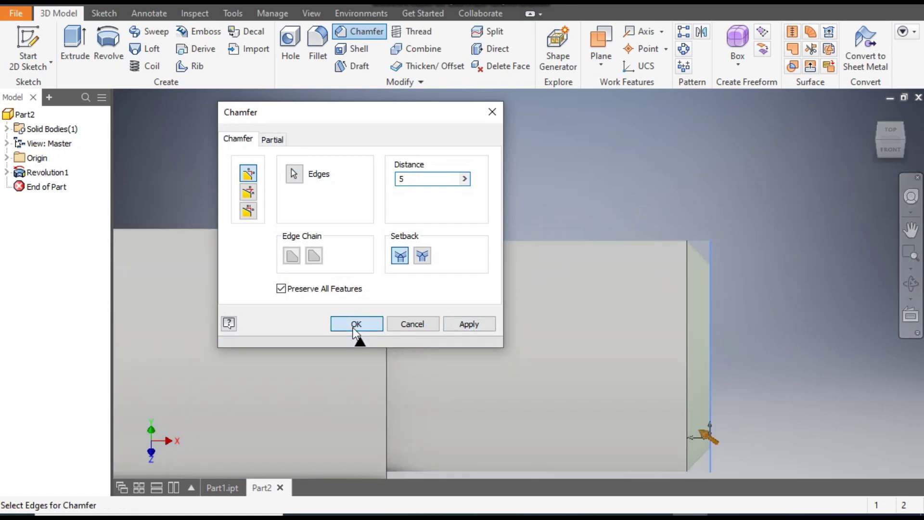
pyautogui.scroll(-5, 674, 179)
pyautogui.moveTo(694, 210); pyautogui.dragTo(659, 169, button='middle')
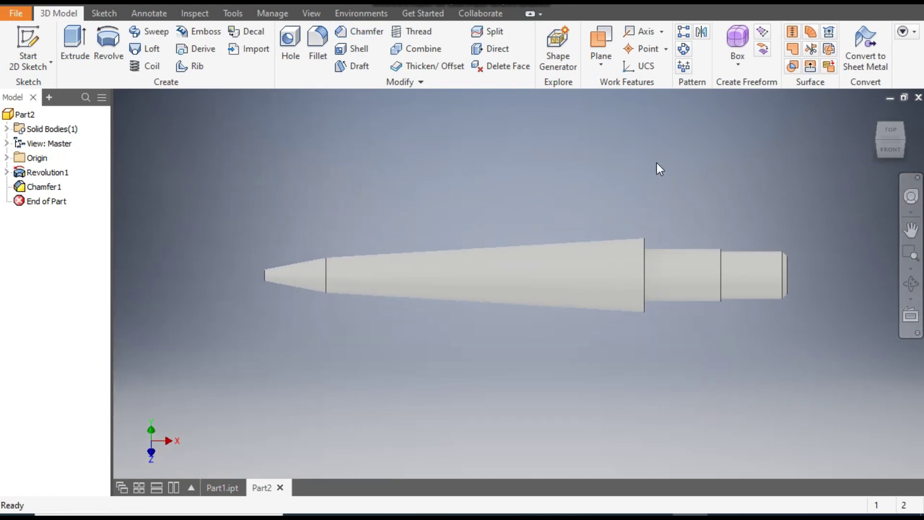
# Step: Bring up the Quick Access appearance list and scroll through it
pyautogui.click(365, 6)
pyautogui.scroll(-6, 392, 226)
pyautogui.scroll(-15, 392, 226)
# Step: Apply the Steel - Polished appearance to the shaft
pyautogui.scroll(-6, 392, 226)
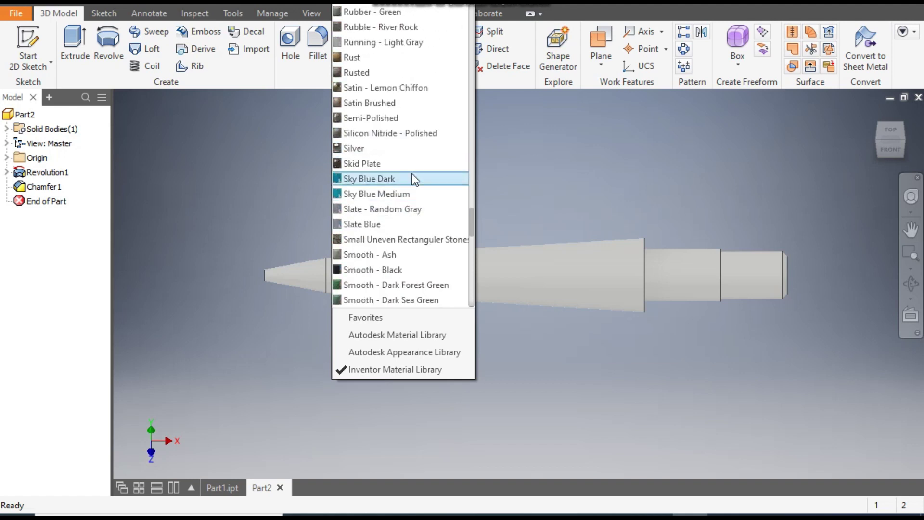
pyautogui.scroll(-3, 429, 249)
pyautogui.scroll(1, 429, 249)
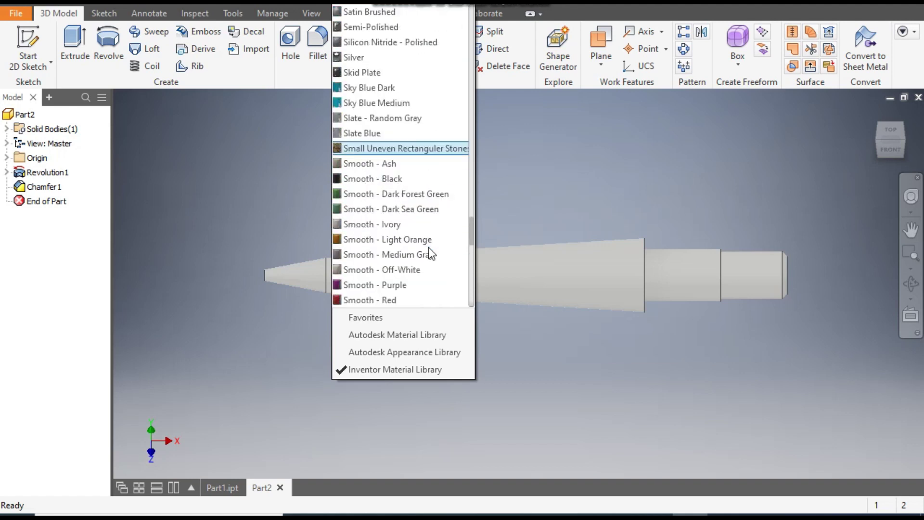
pyautogui.scroll(1, 428, 247)
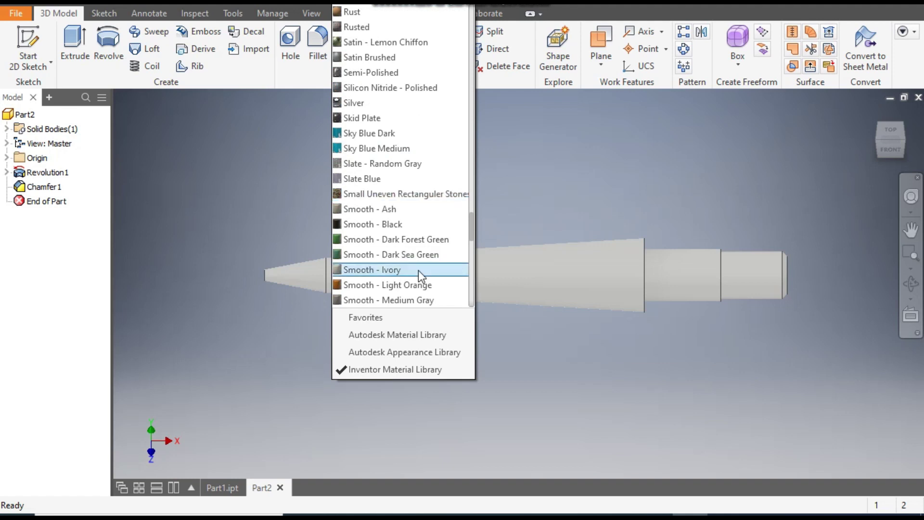
pyautogui.scroll(-7, 417, 270)
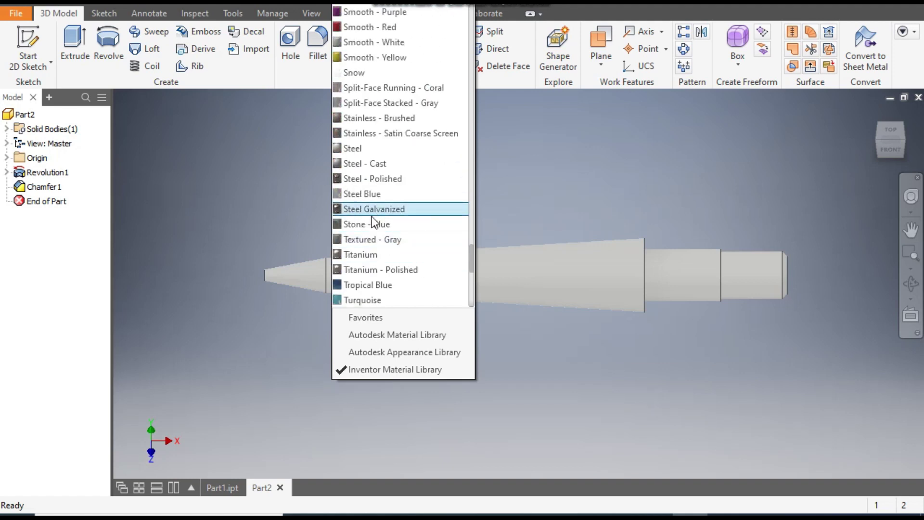
pyautogui.click(385, 180)
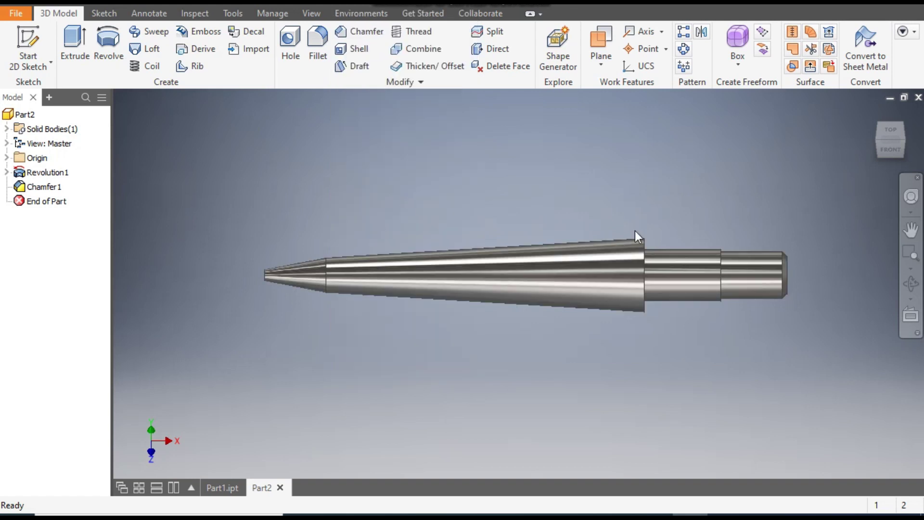
# Step: Look briefly at the finished screw in Part1.ipt, then return to the Part2 shaft
pyautogui.click(876, 141)
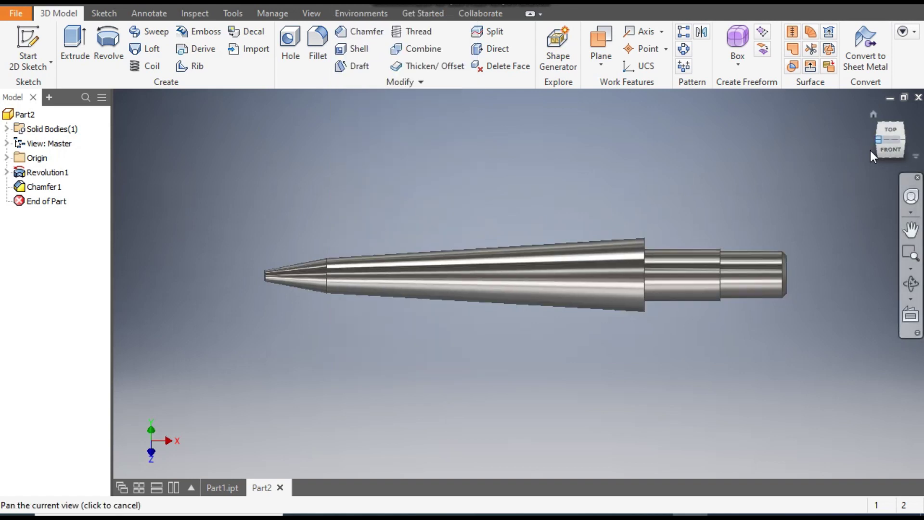
pyautogui.moveTo(676, 325); pyautogui.dragTo(646, 344)
pyautogui.press('Escape')
pyautogui.click(225, 488)
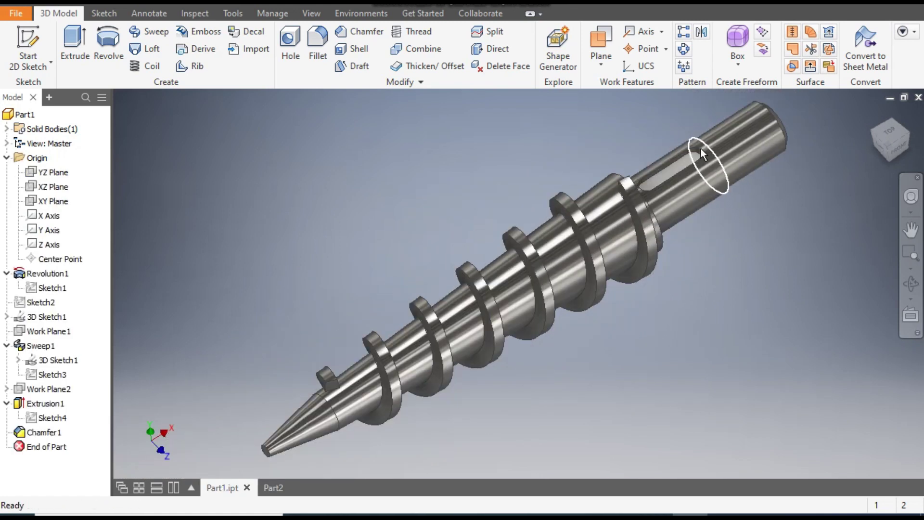
pyautogui.scroll(3, 701, 148)
pyautogui.scroll(-5, 616, 203)
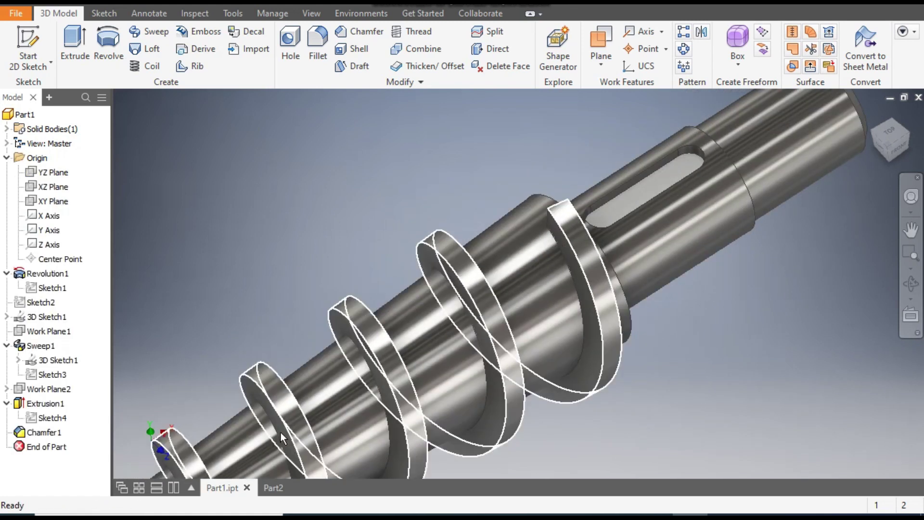
pyautogui.click(272, 487)
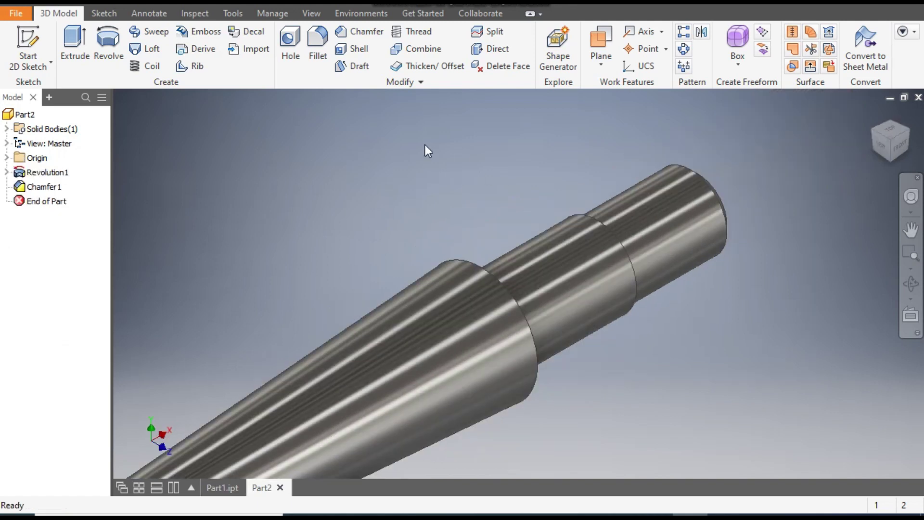
pyautogui.scroll(-3, 249, 145)
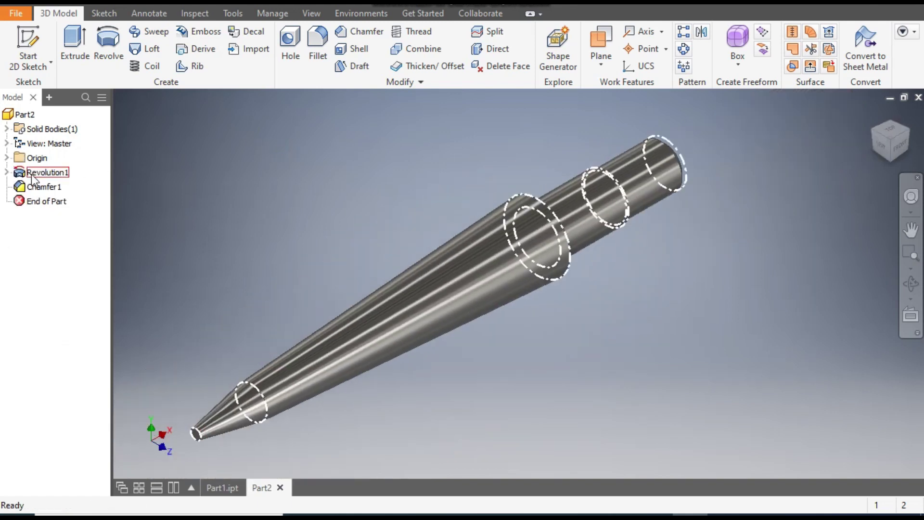
# Step: Create Work Plane1 tangent to the middle Ø55 cylinder, parallel to the XZ plane
pyautogui.click(6, 158)
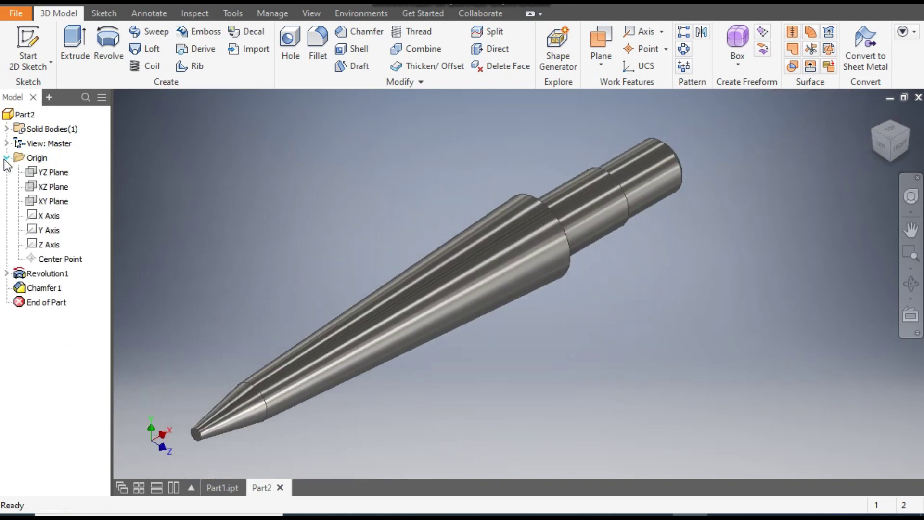
pyautogui.click(52, 187)
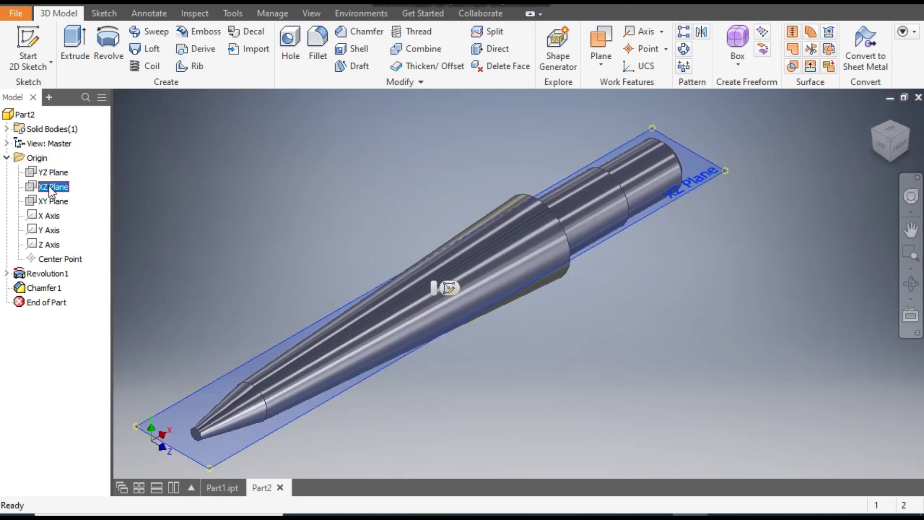
pyautogui.click(606, 38)
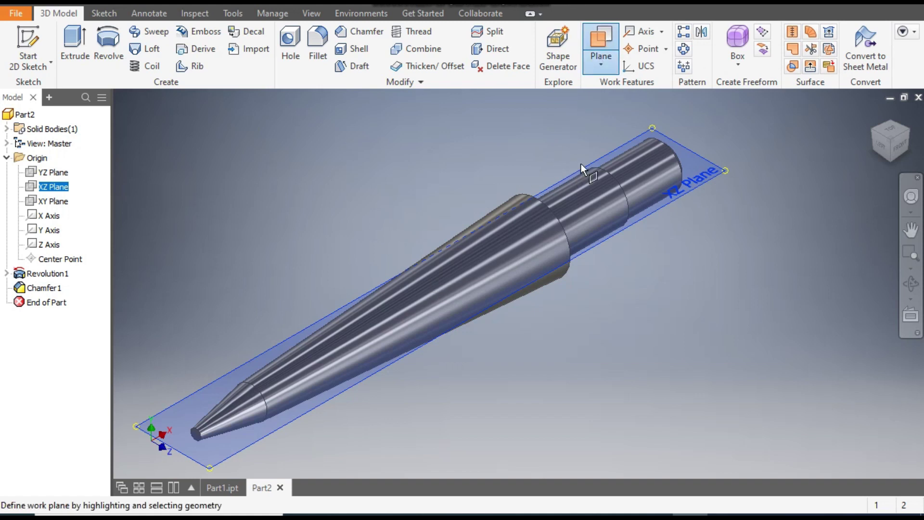
pyautogui.click(578, 186)
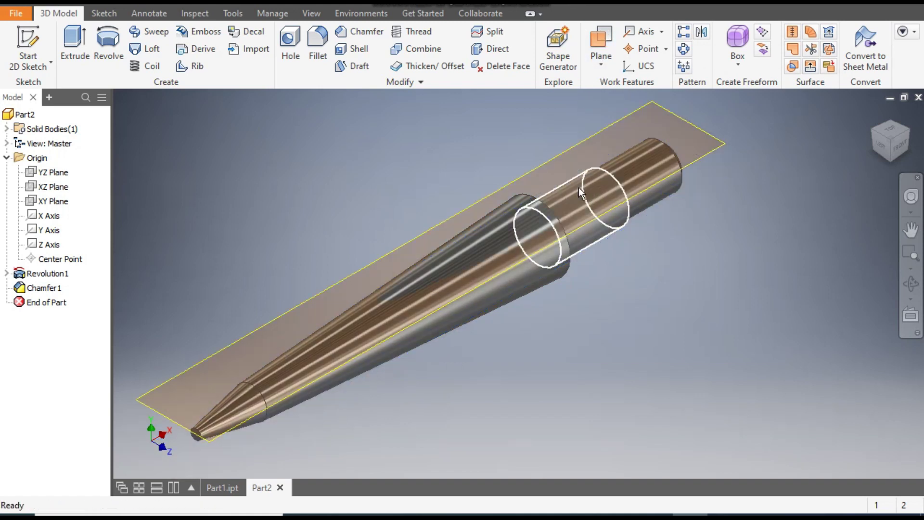
# Step: Check Work Plane1 from the front view, then start a new sketch on it
pyautogui.keyDown('shift'); pyautogui.moveTo(770, 250); pyautogui.dragTo(689, 256, button='middle'); pyautogui.keyUp('shift')
pyautogui.press('F5')
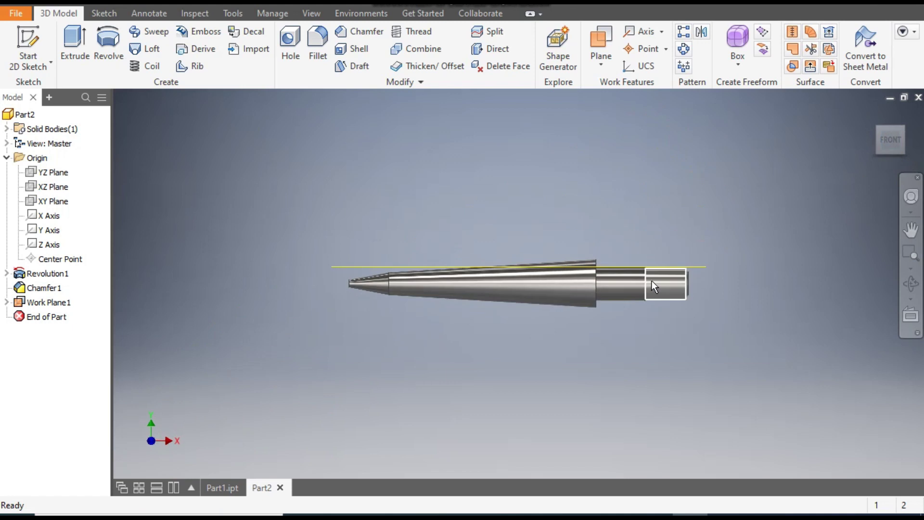
pyautogui.scroll(6, 652, 281)
pyautogui.scroll(-6, 637, 192)
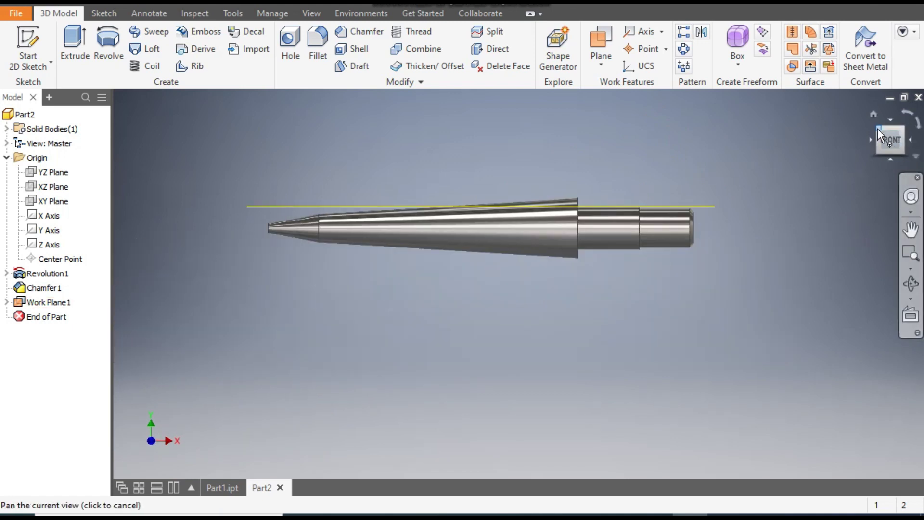
pyautogui.click(878, 130)
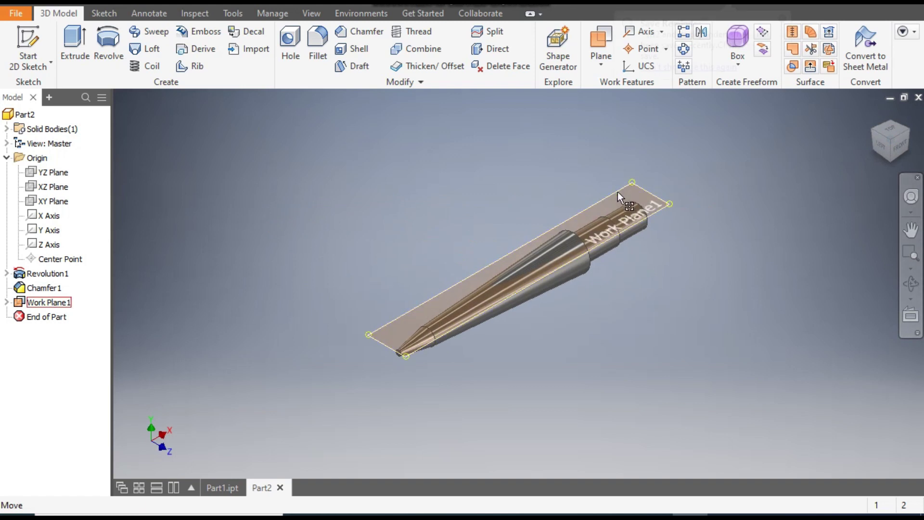
pyautogui.click(624, 193)
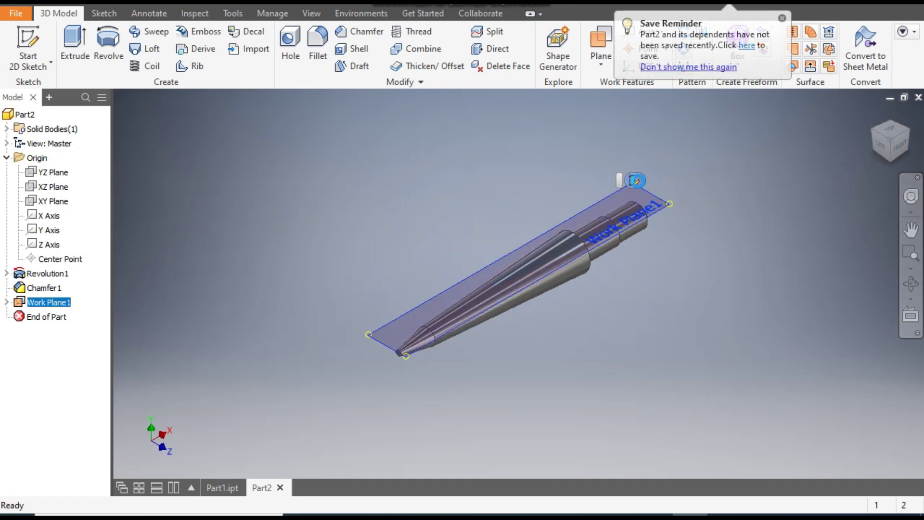
pyautogui.click(636, 181)
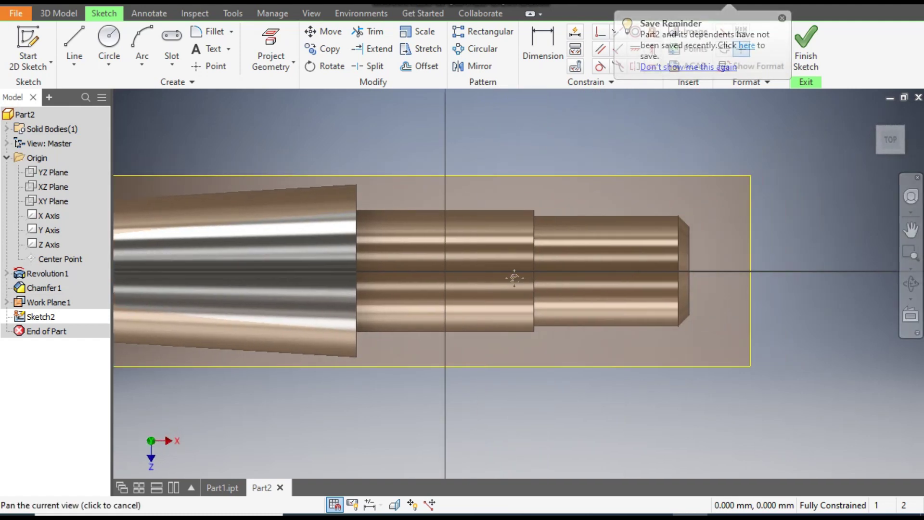
# Step: Draw a center-to-center keyway slot over the Ø55 step on Work Plane1
pyautogui.moveTo(514, 278); pyautogui.dragTo(487, 269)
pyautogui.click(179, 65)
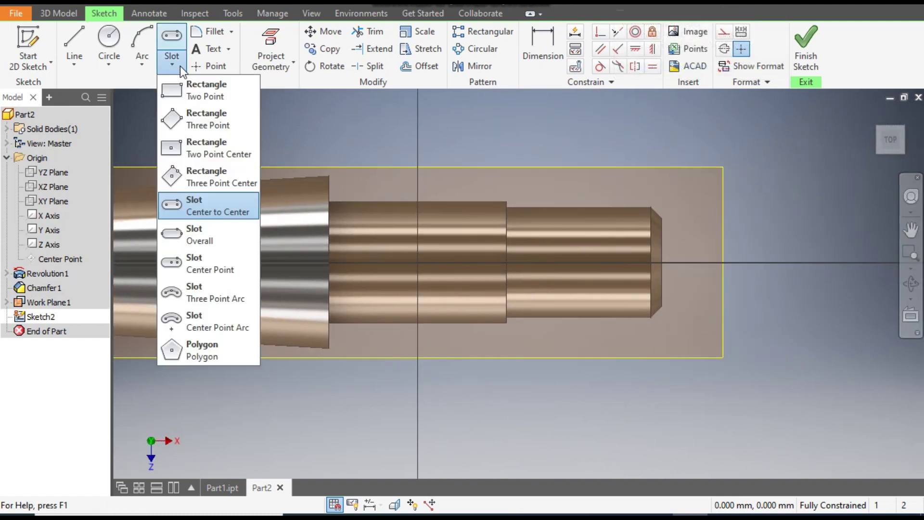
pyautogui.click(216, 204)
pyautogui.click(376, 263)
pyautogui.click(458, 262)
pyautogui.click(457, 283)
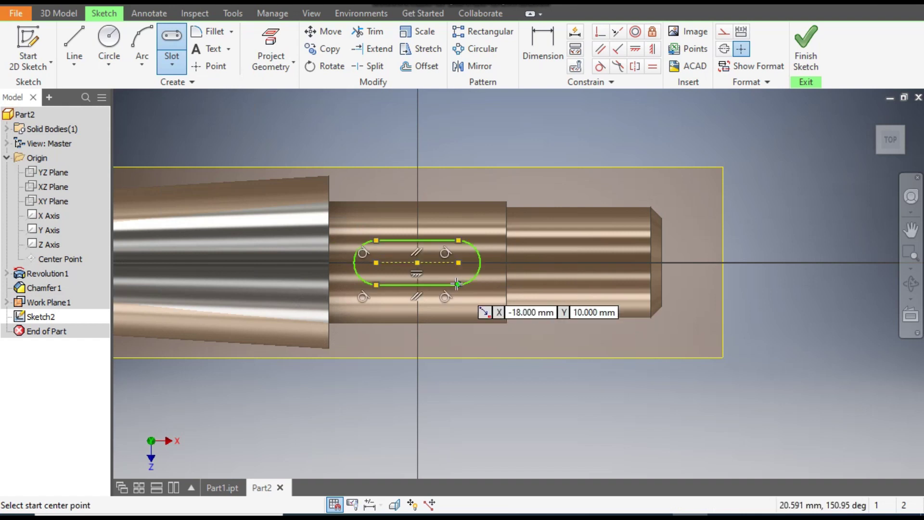
# Step: Dimension the keyway slot to 15 mm wide and 50 mm long
pyautogui.press('d')
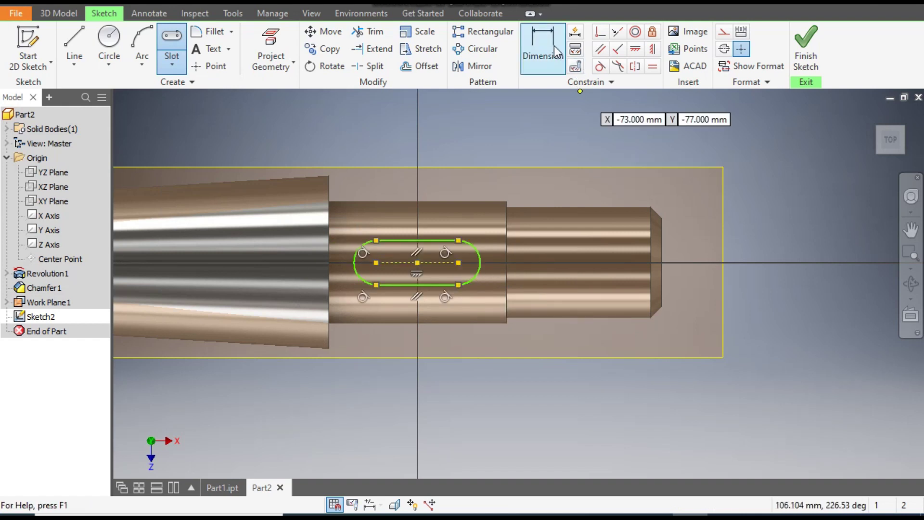
pyautogui.click(434, 240)
pyautogui.click(441, 285)
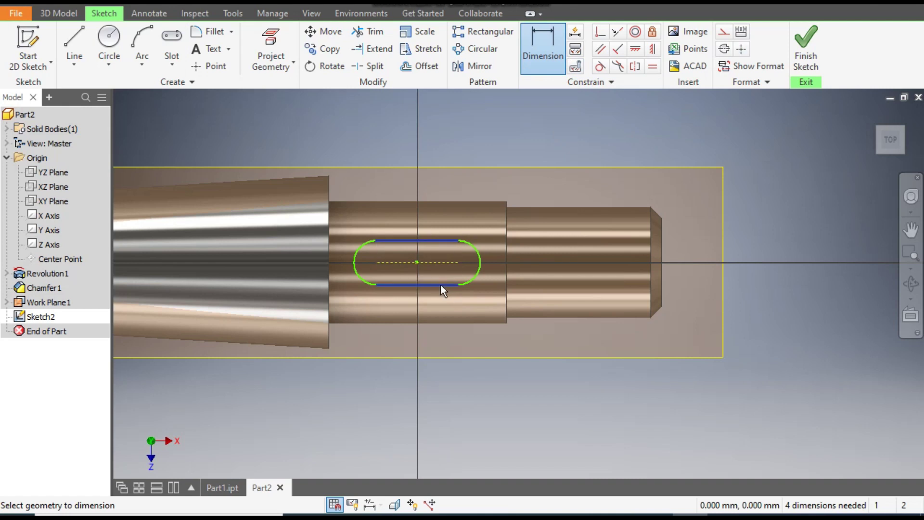
pyautogui.click(548, 257)
pyautogui.write('15')
pyautogui.press('Return')
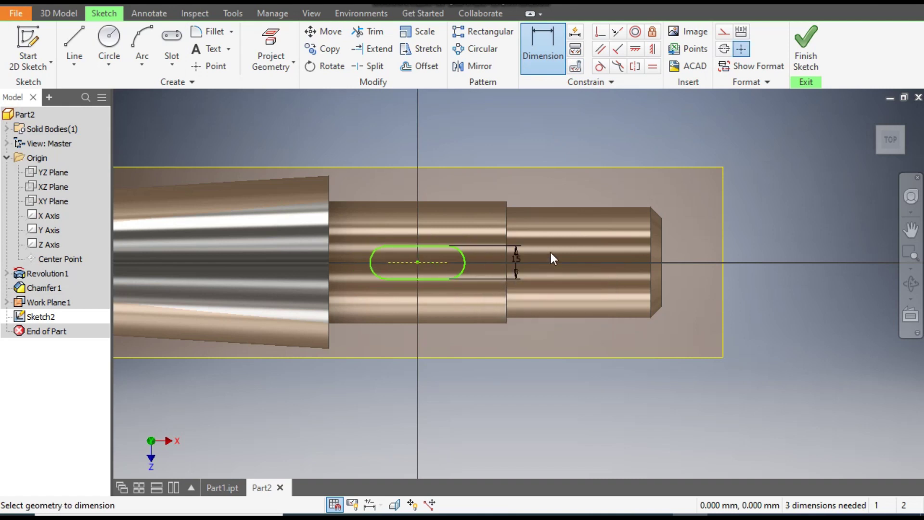
pyautogui.click(437, 260)
pyautogui.click(429, 215)
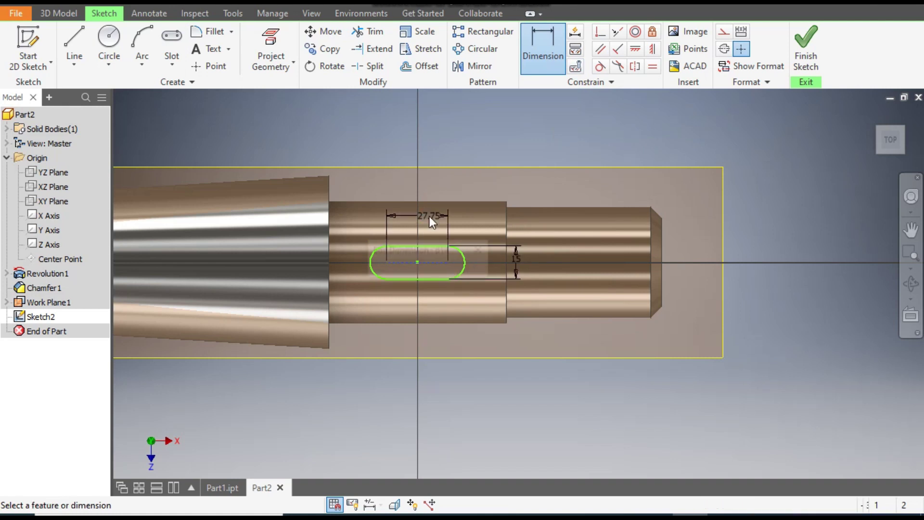
pyautogui.write('50')
pyautogui.press('Return')
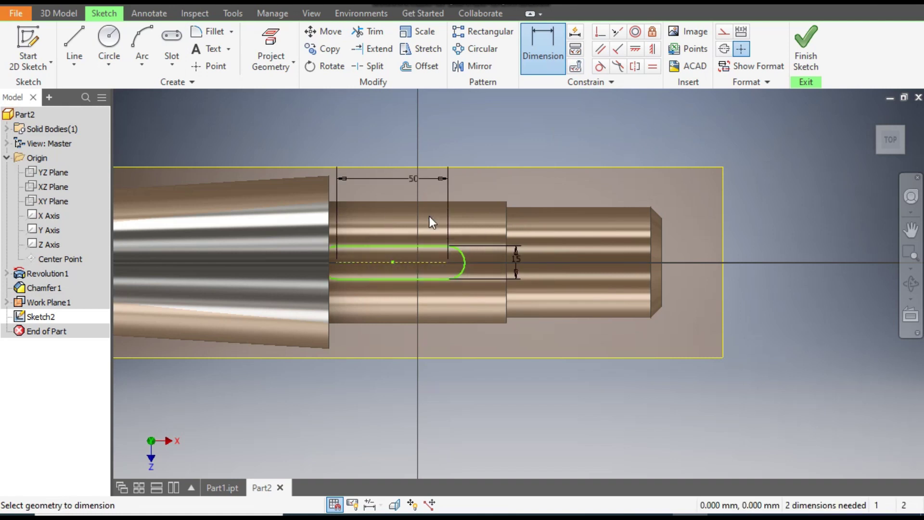
# Step: Dimension the slot centre 40 mm from the shaft step edge
pyautogui.click(393, 262)
pyautogui.click(506, 238)
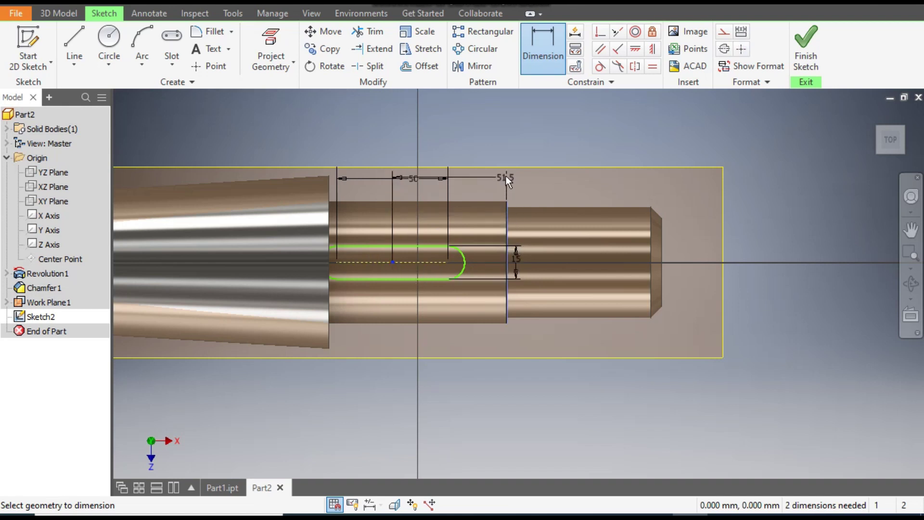
pyautogui.click(506, 175)
pyautogui.write('40')
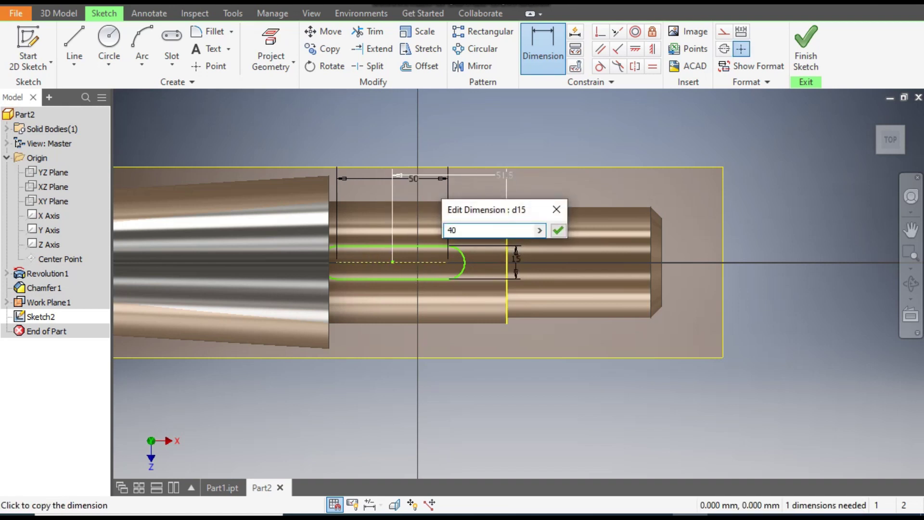
pyautogui.press('Return')
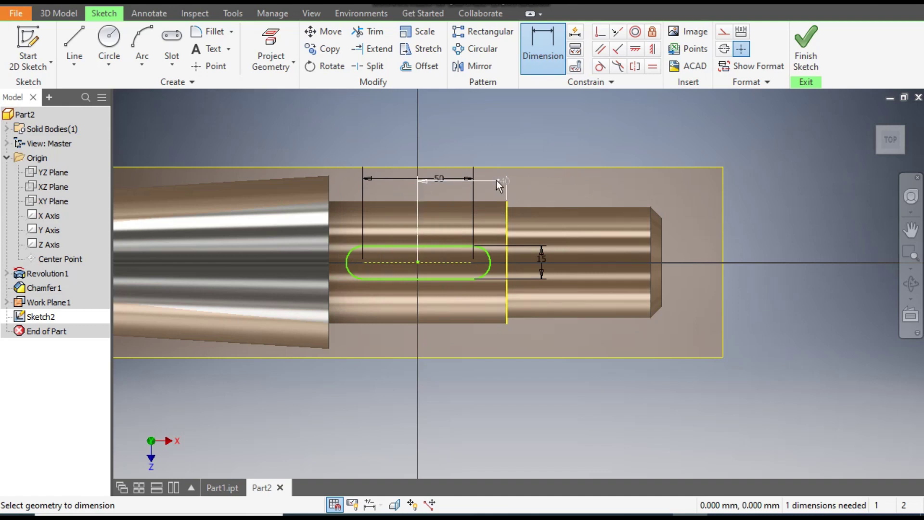
# Step: Move the 40 dimension, align the slot centre horizontally with the step, and finish the sketch
pyautogui.press('Escape')
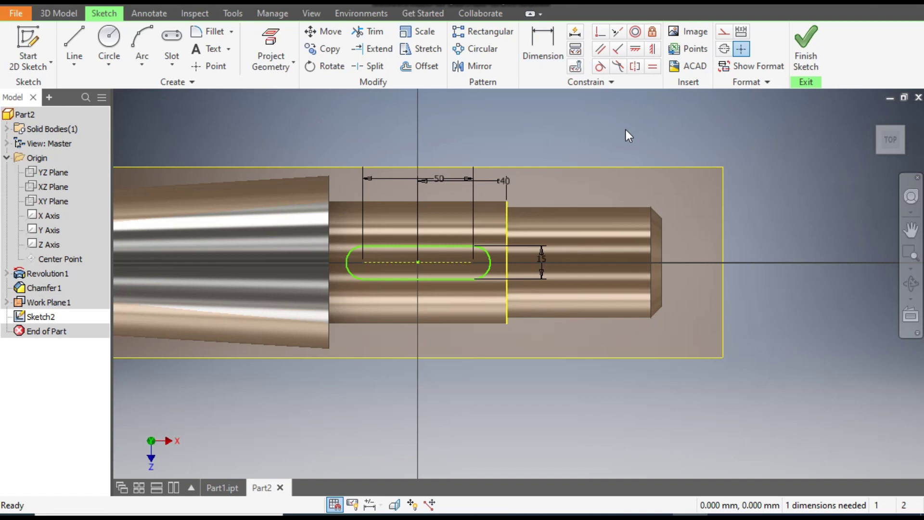
pyautogui.moveTo(506, 180); pyautogui.dragTo(453, 159)
pyautogui.click(443, 180)
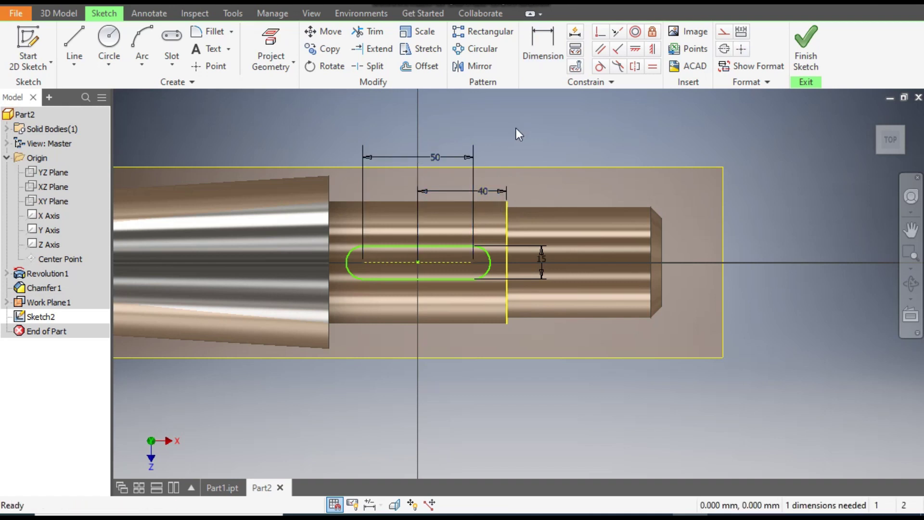
pyautogui.click(634, 54)
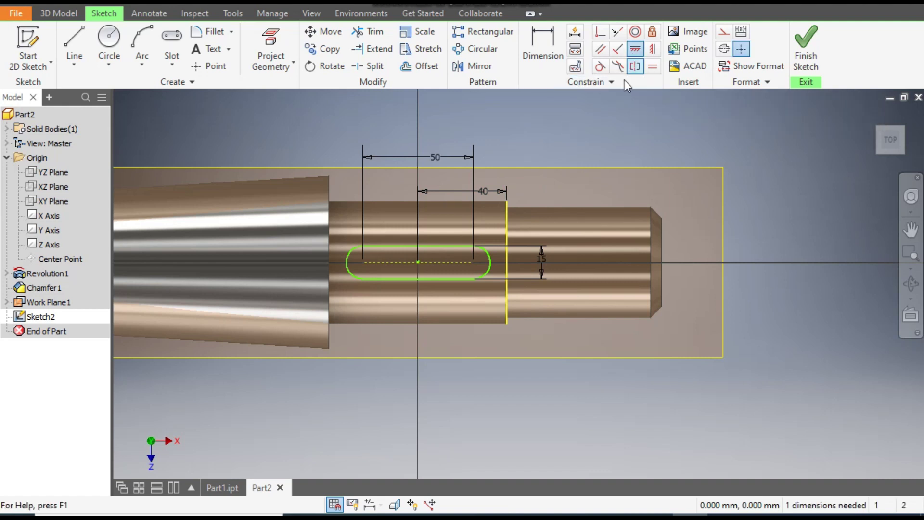
pyautogui.click(507, 263)
pyautogui.click(418, 262)
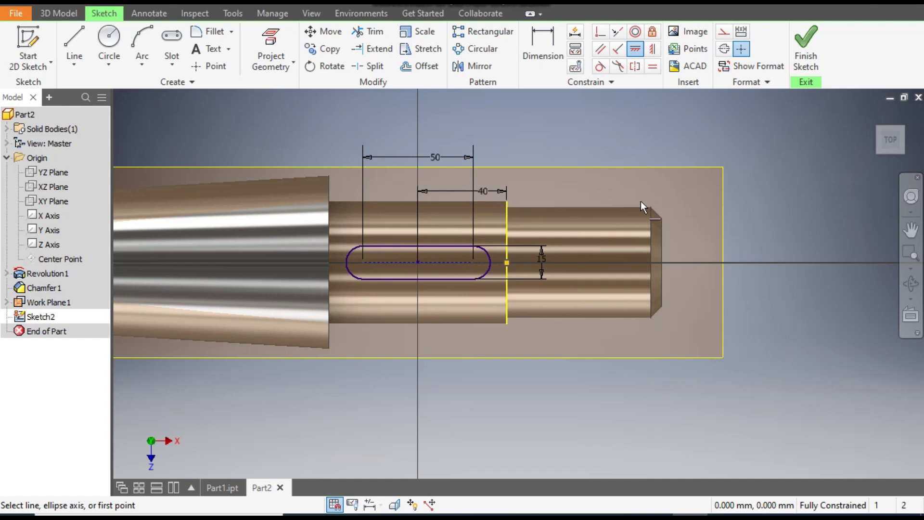
pyautogui.press('Escape')
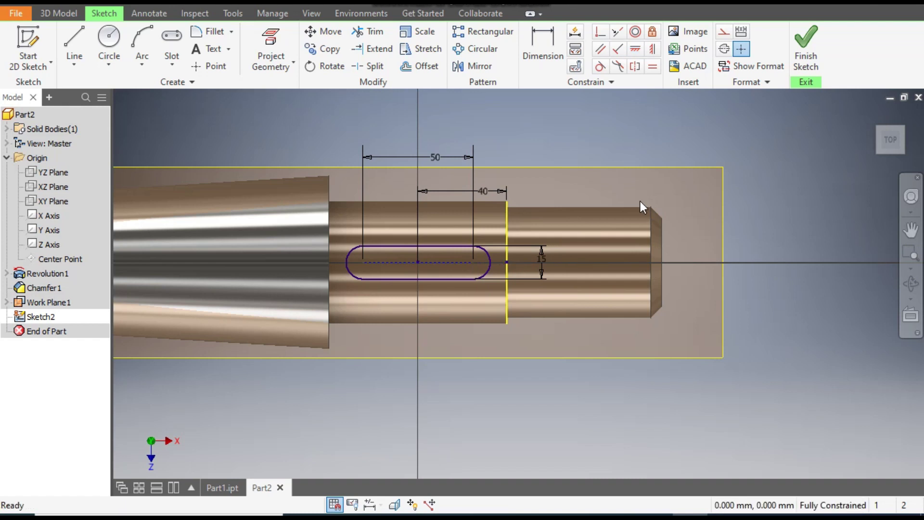
pyautogui.click(806, 46)
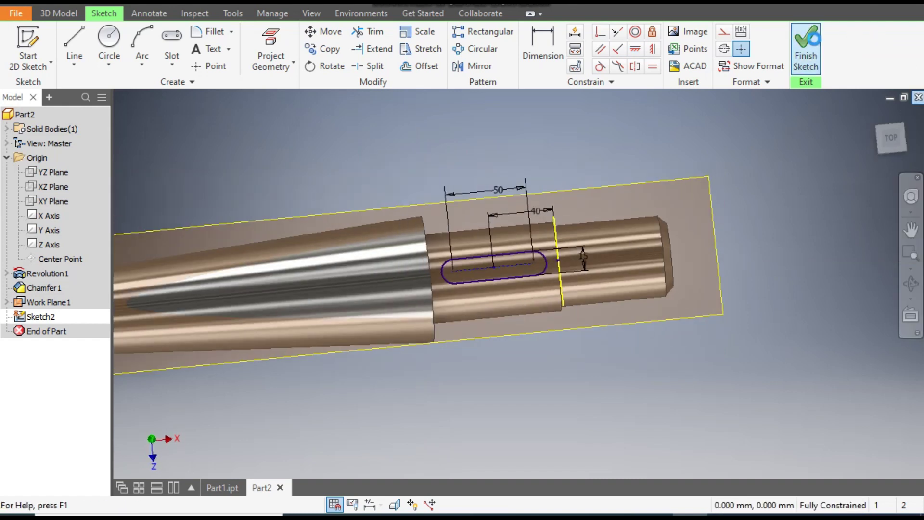
# Step: Extrude the slot profile as a 6 mm cut into the shaft
pyautogui.moveTo(597, 233); pyautogui.dragTo(510, 242, button='middle')
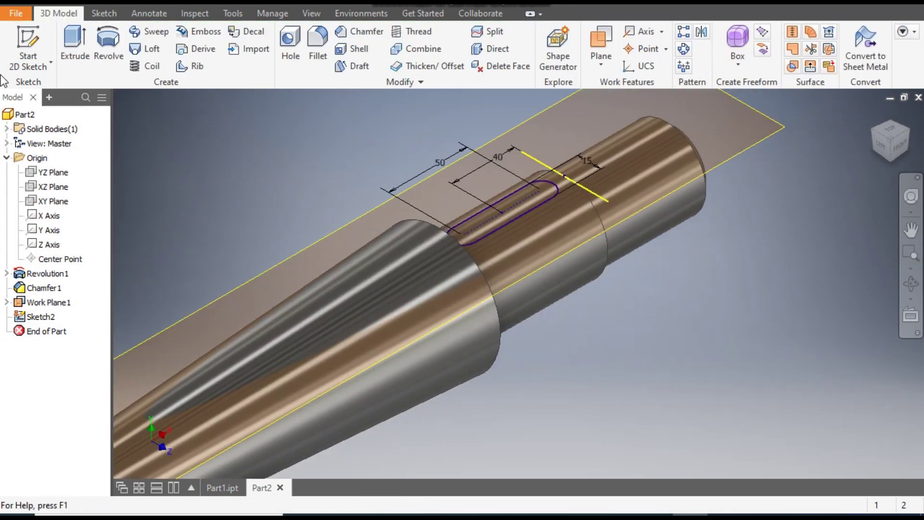
pyautogui.click(75, 46)
pyautogui.moveTo(626, 231); pyautogui.dragTo(527, 248, button='middle')
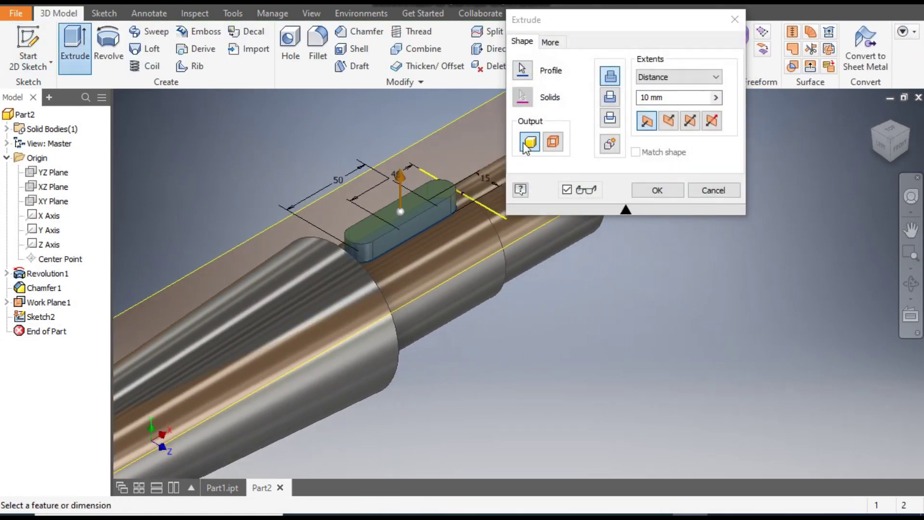
pyautogui.click(609, 102)
pyautogui.click(641, 98)
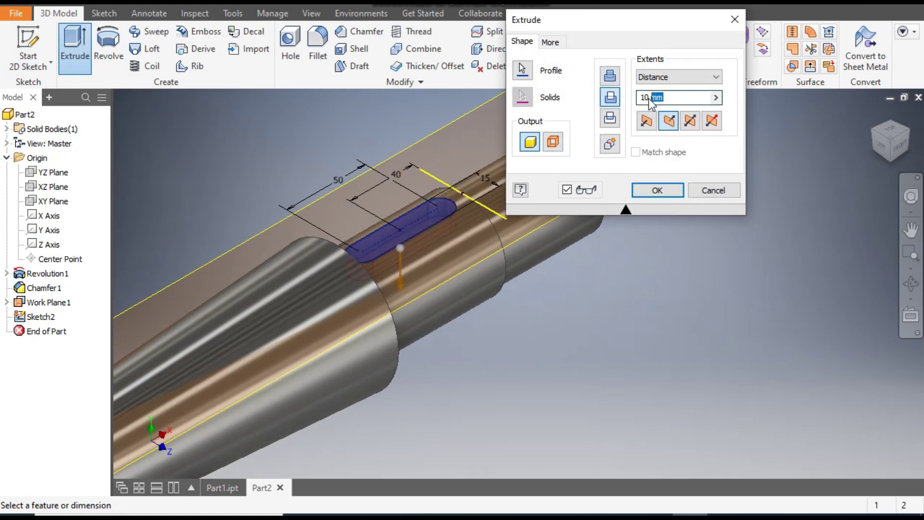
pyautogui.write('6')
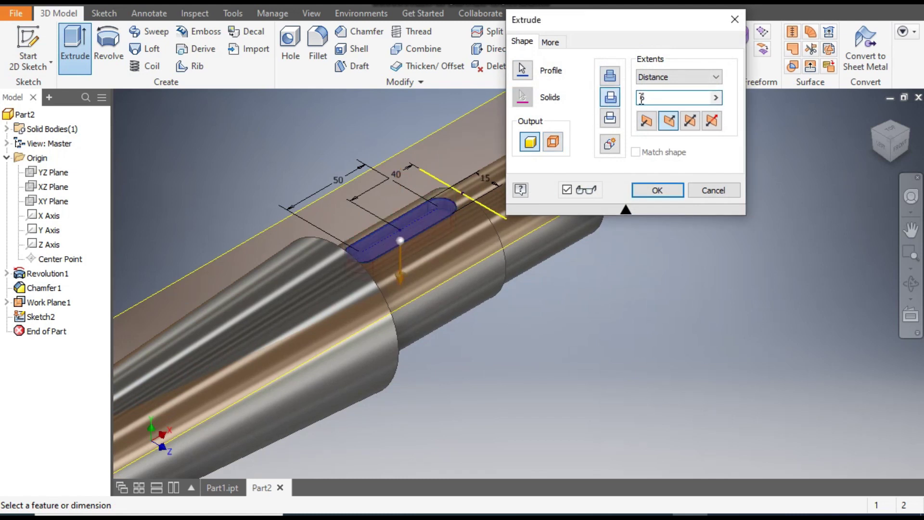
pyautogui.click(657, 191)
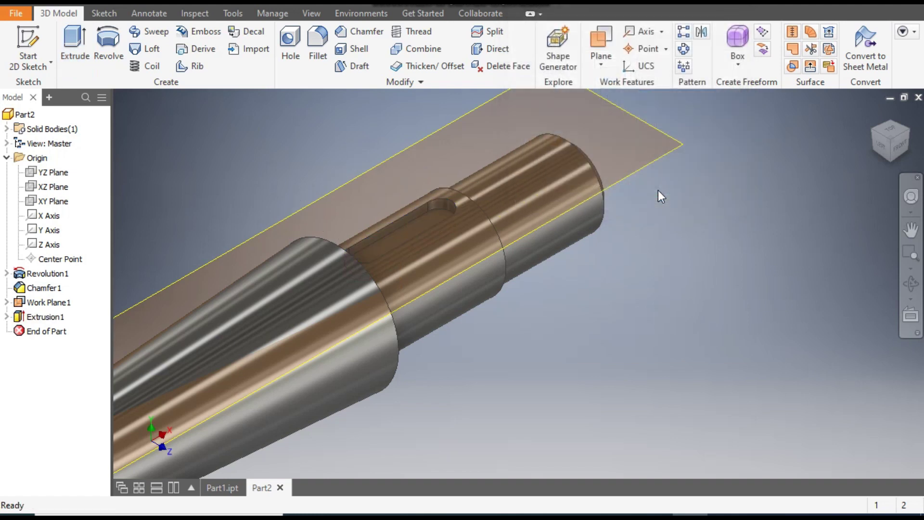
pyautogui.scroll(2, 693, 197)
pyautogui.moveTo(693, 198); pyautogui.dragTo(725, 231, button='middle')
pyautogui.click(883, 138)
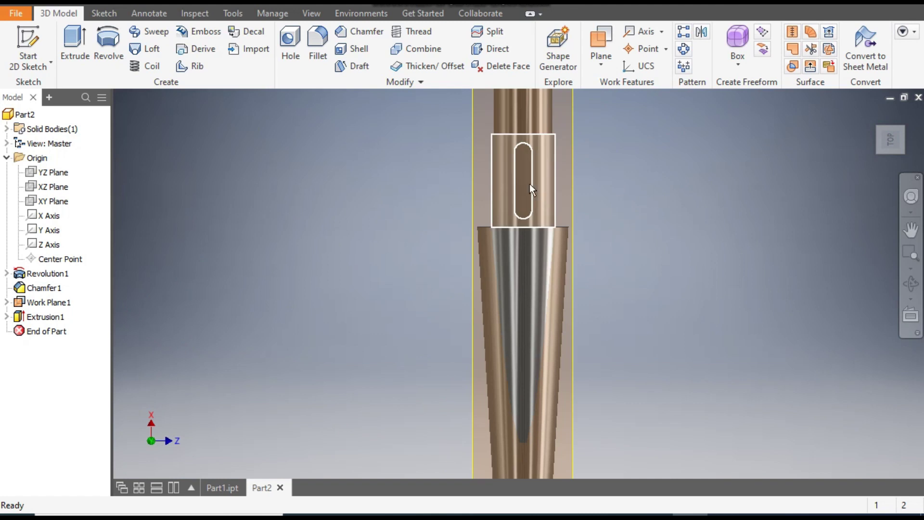
pyautogui.click(874, 115)
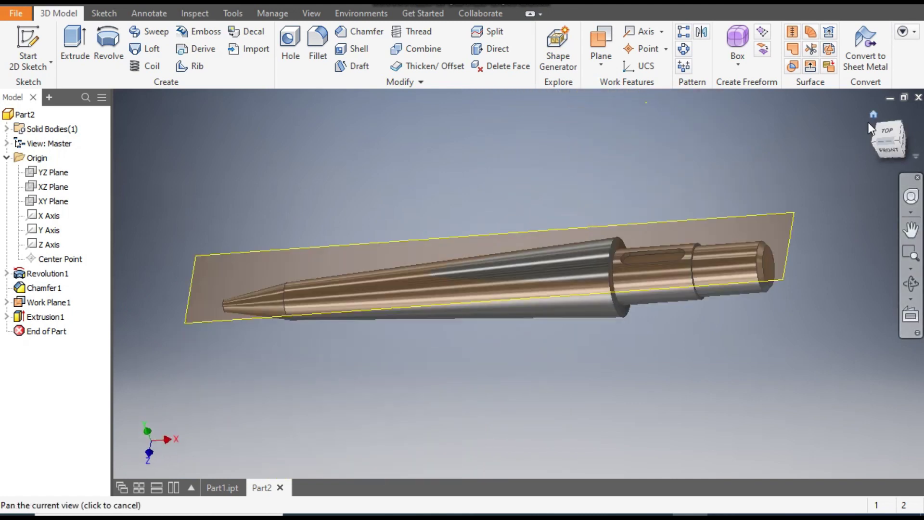
pyautogui.click(869, 136)
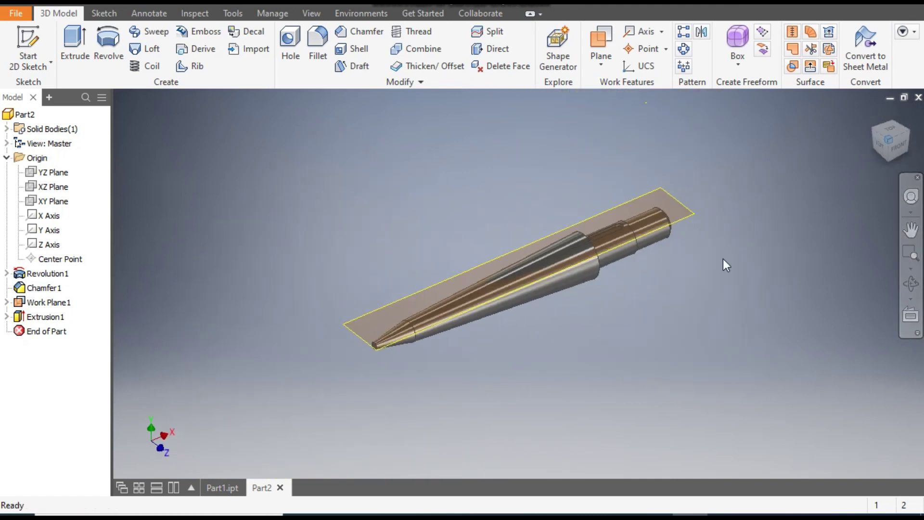
pyautogui.scroll(-5, 502, 333)
pyautogui.moveTo(599, 266); pyautogui.dragTo(536, 328, button='middle')
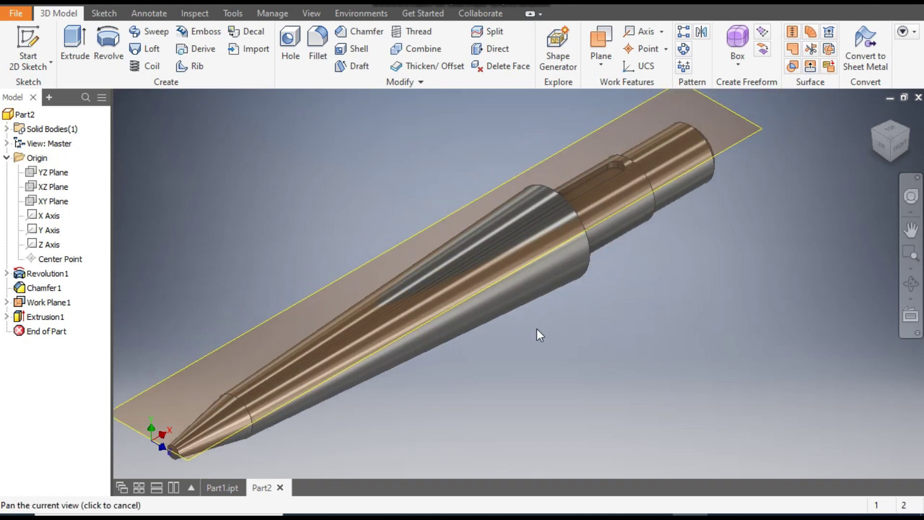
pyautogui.click(235, 486)
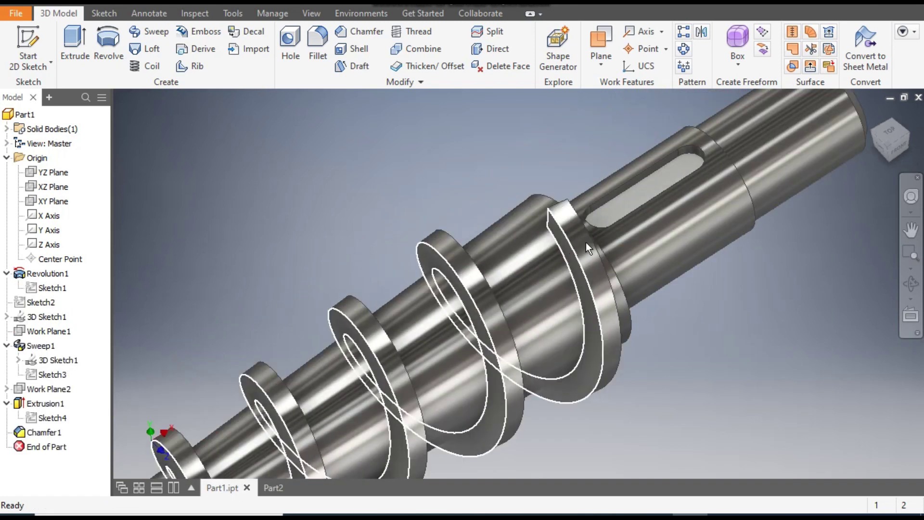
pyautogui.scroll(5, 578, 217)
pyautogui.moveTo(578, 221); pyautogui.dragTo(552, 233, button='middle')
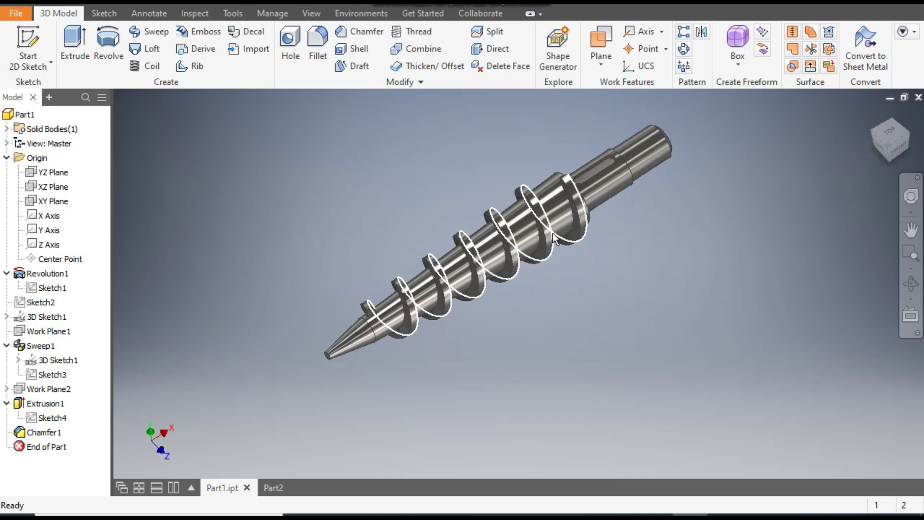
pyautogui.click(274, 487)
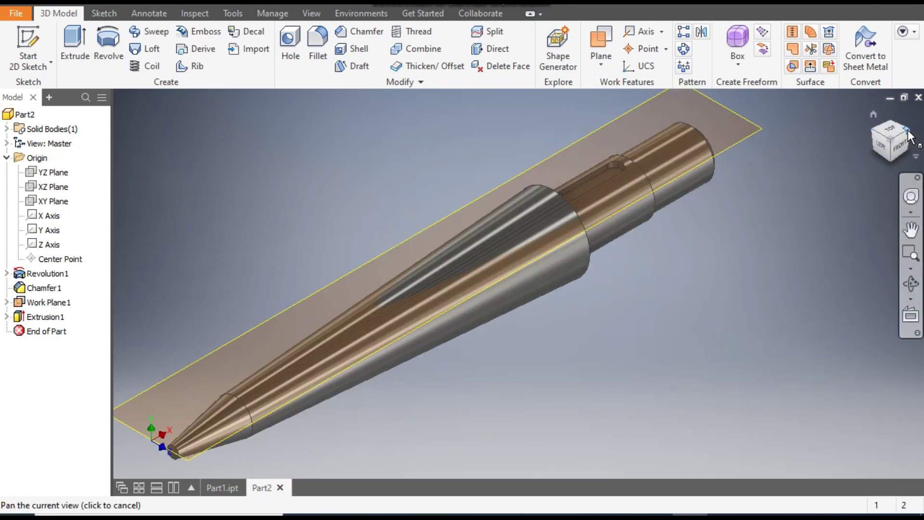
pyautogui.click(898, 145)
pyautogui.press('F6')
pyautogui.scroll(-5, 599, 282)
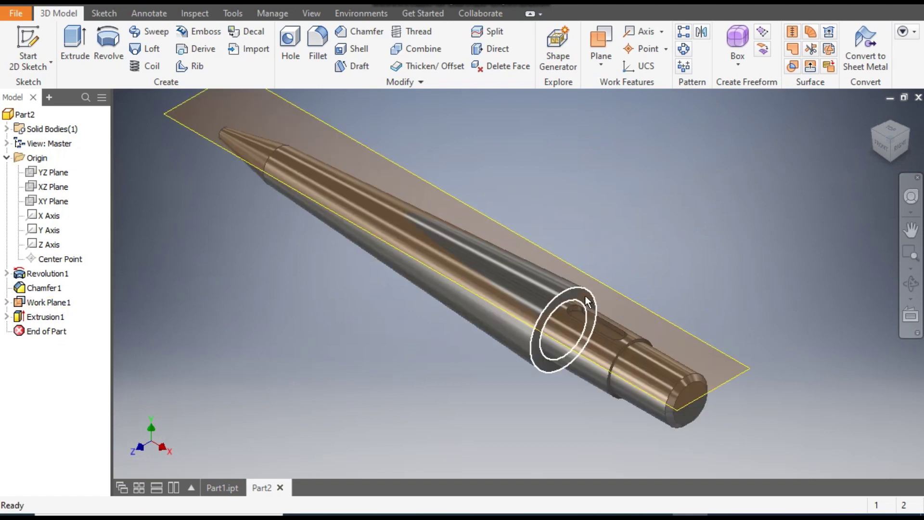
pyautogui.click(591, 297)
# Step: Sketch on the step face with its circular edge projected, then finish the sketch
pyautogui.click(691, 285)
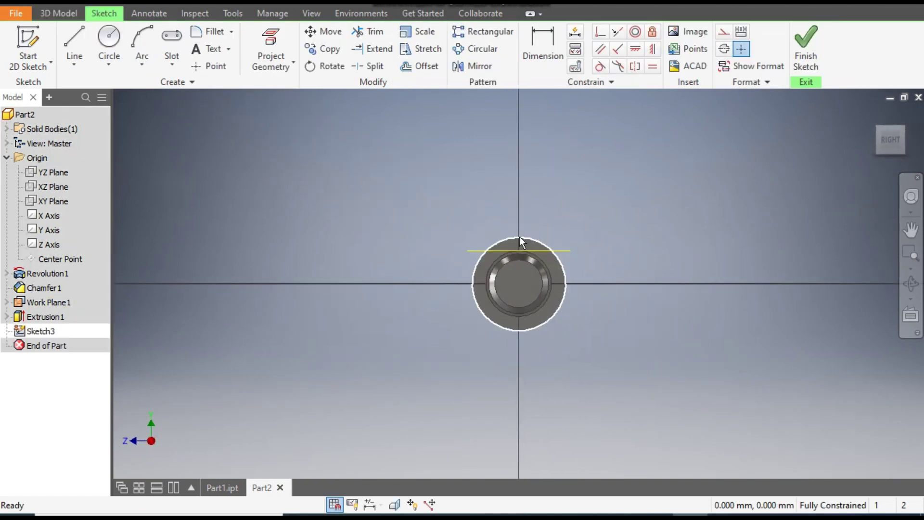
pyautogui.click(519, 237)
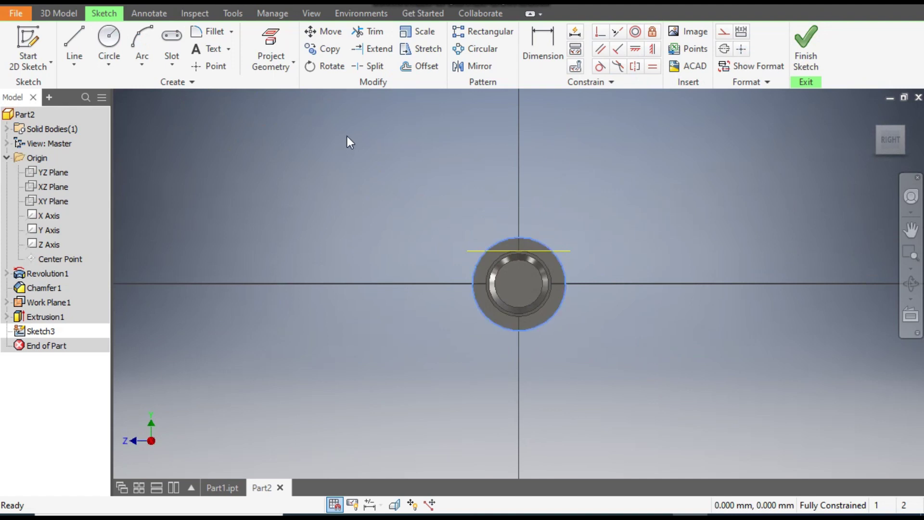
pyautogui.click(273, 41)
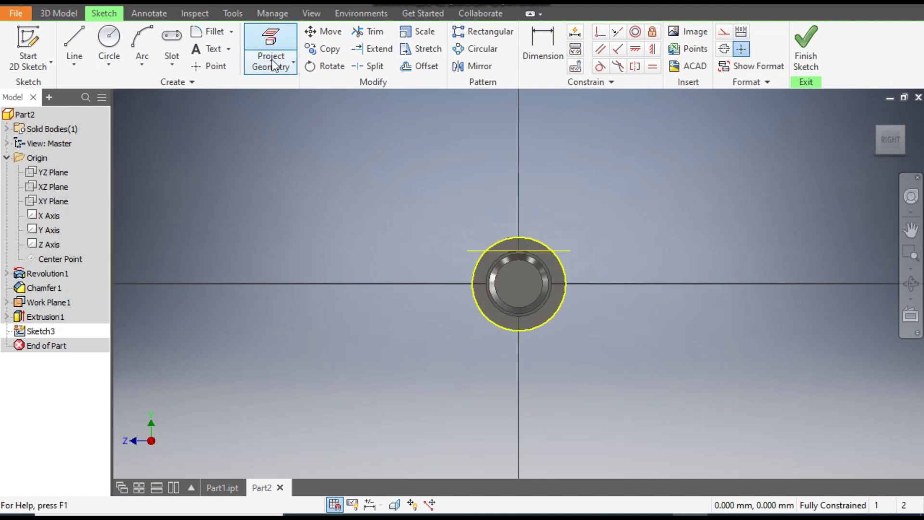
pyautogui.click(805, 46)
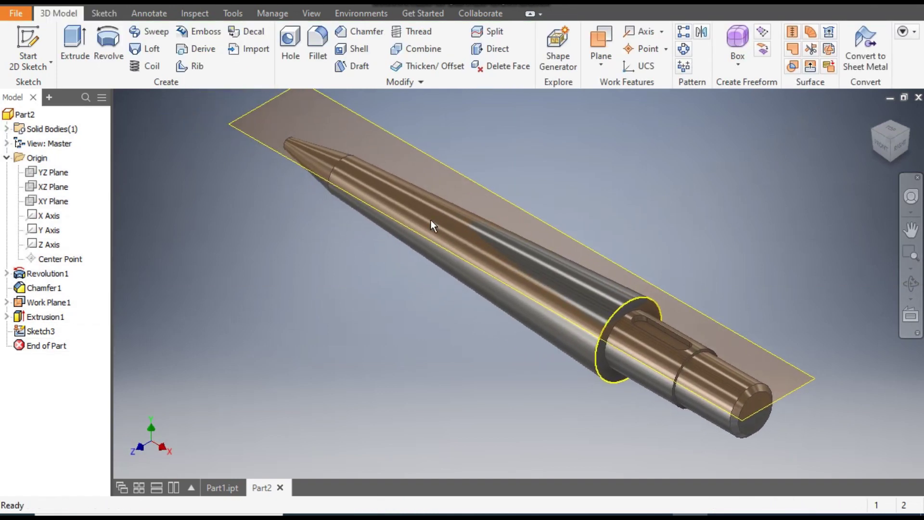
pyautogui.click(25, 60)
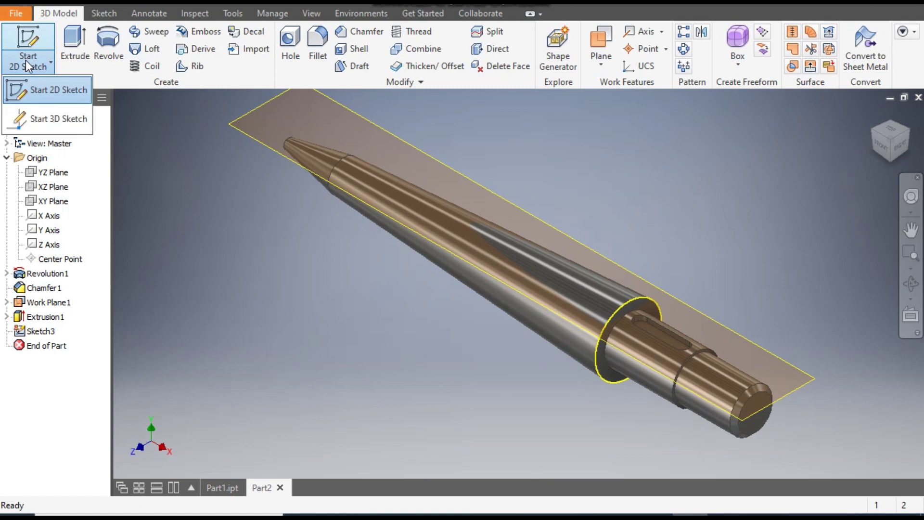
# Step: Start a 3D sketch and set a helical curve axis from the circle centre along the shaft
pyautogui.click(56, 118)
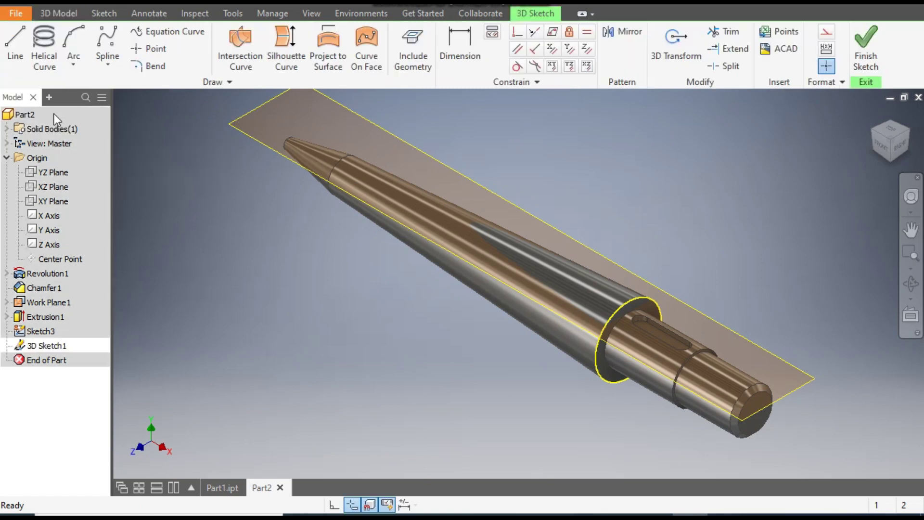
pyautogui.click(42, 51)
pyautogui.moveTo(532, 164); pyautogui.dragTo(592, 194, button='middle')
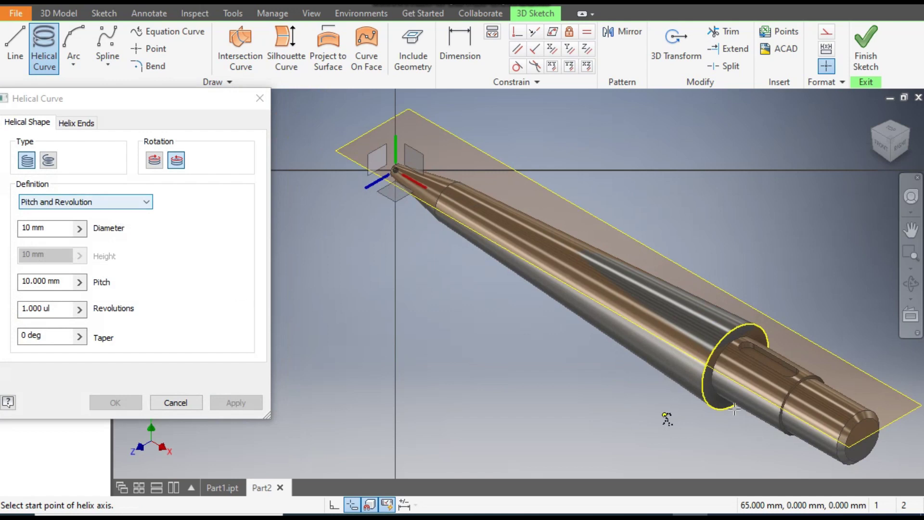
pyautogui.click(727, 341)
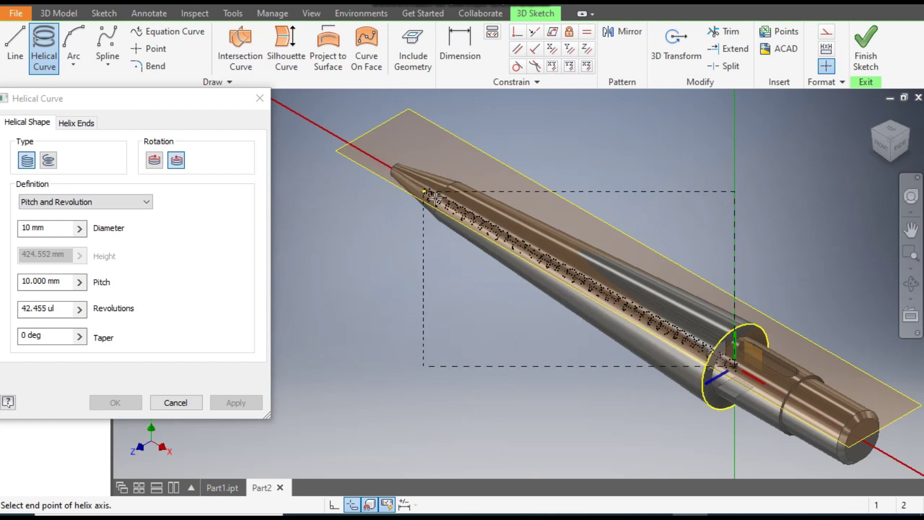
pyautogui.click(472, 216)
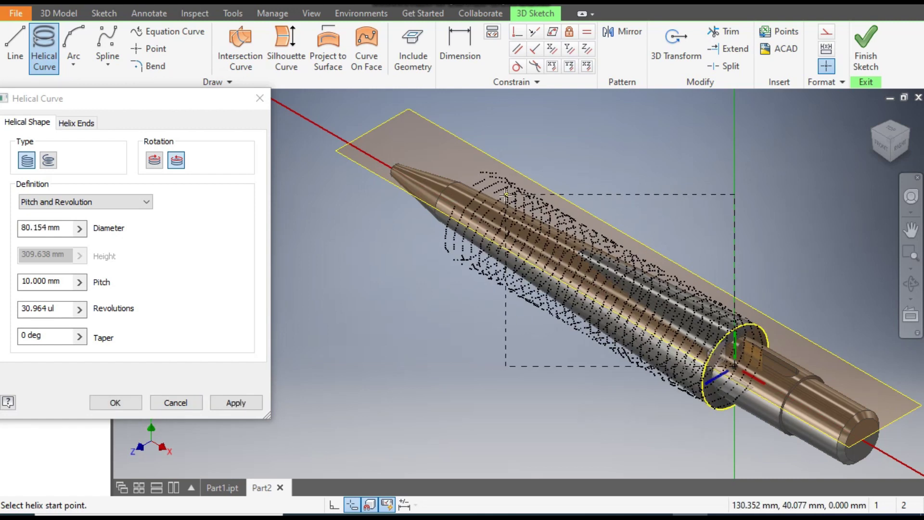
# Step: Create the helix with Ø78, 53 mm pitch, 6 revolutions and -3.5° taper
pyautogui.click(293, 212)
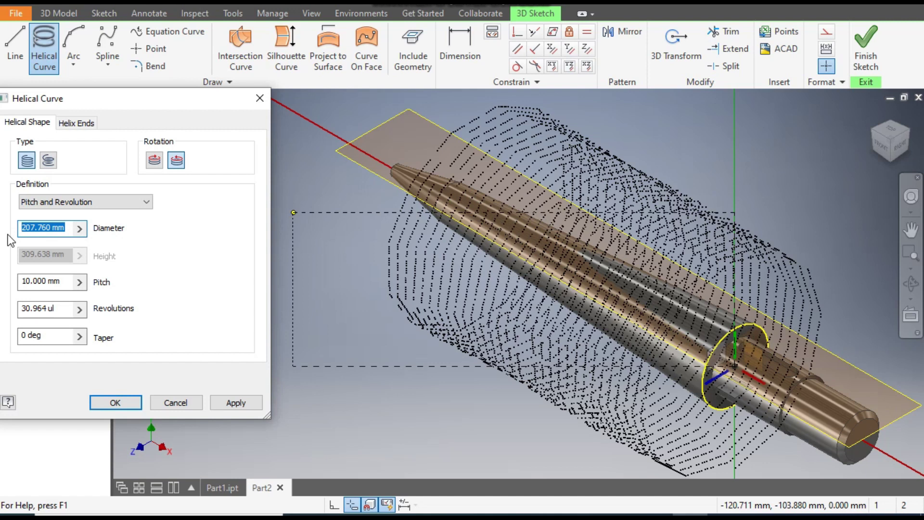
pyautogui.write('78')
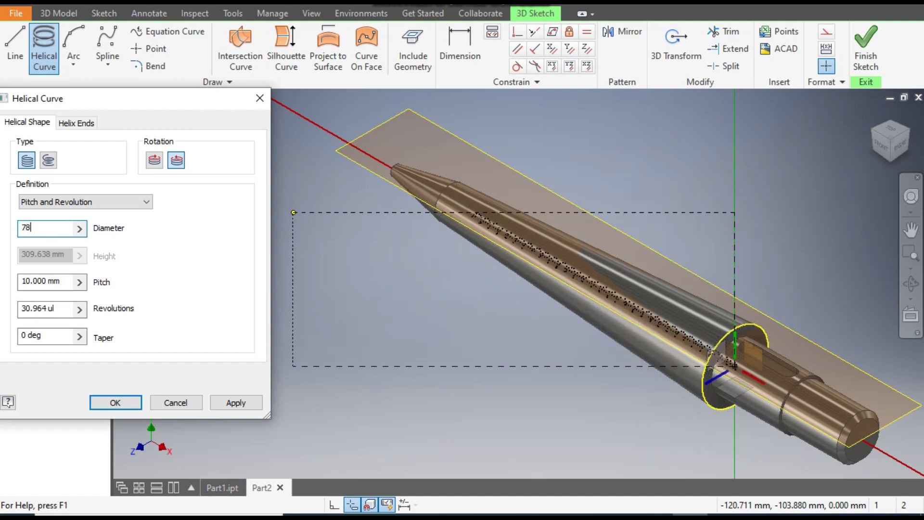
pyautogui.press('Tab')
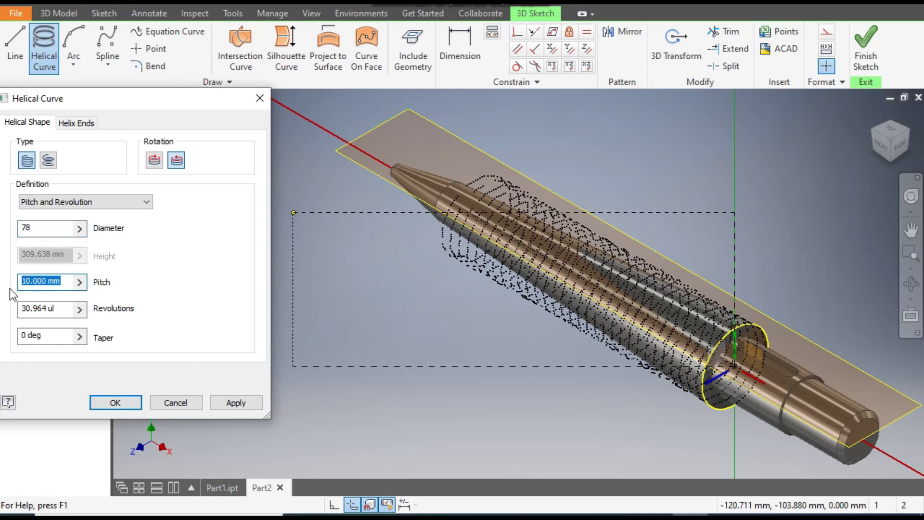
pyautogui.write('53')
pyautogui.press('Tab')
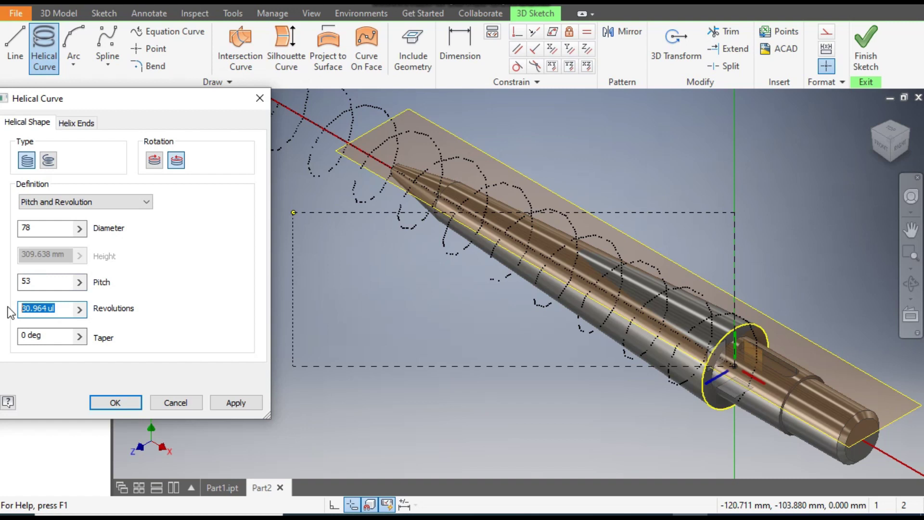
pyautogui.write('6')
pyautogui.press('Tab')
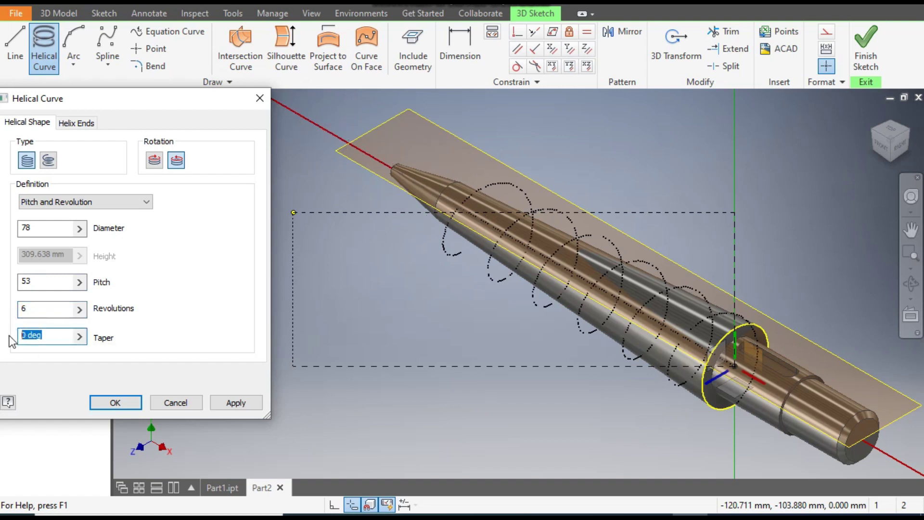
pyautogui.write('3.5')
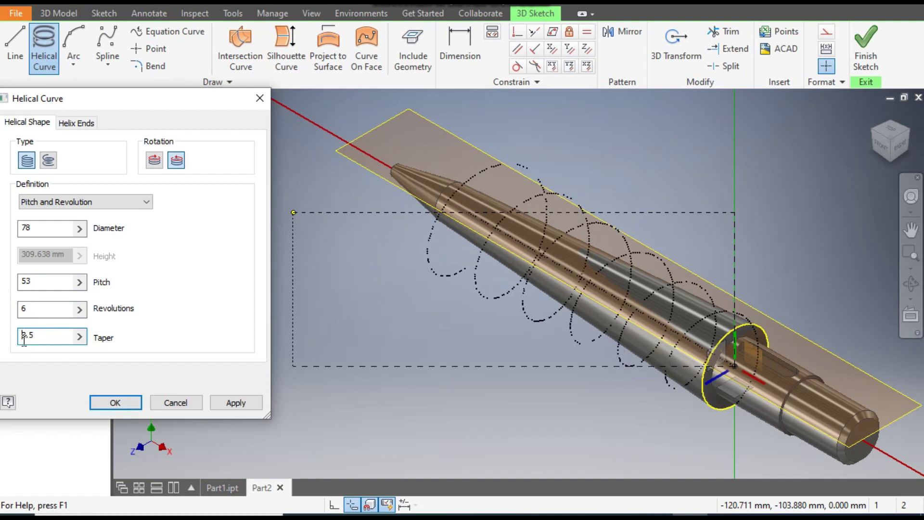
pyautogui.write('-')
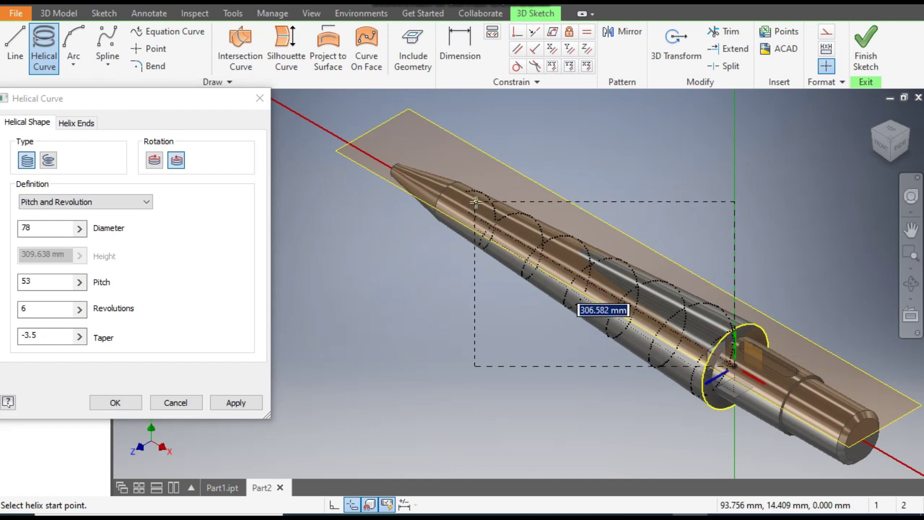
pyautogui.click(508, 179)
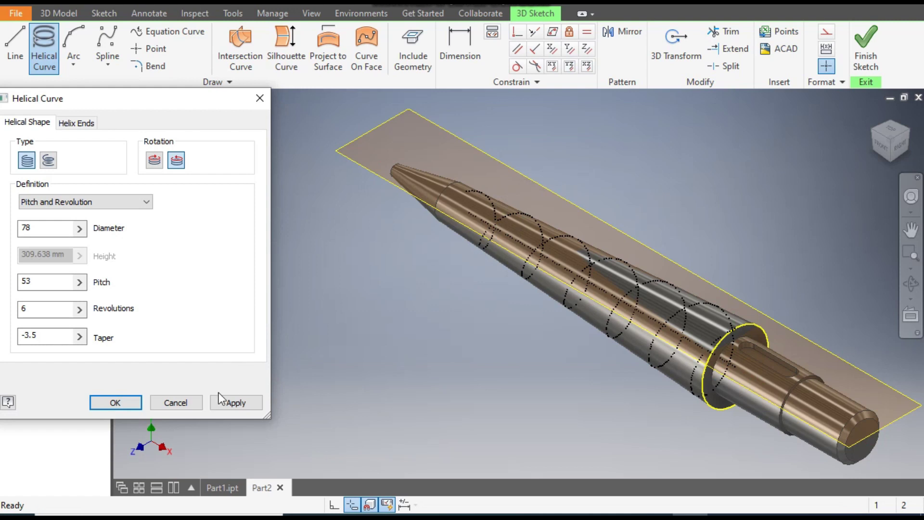
pyautogui.click(122, 402)
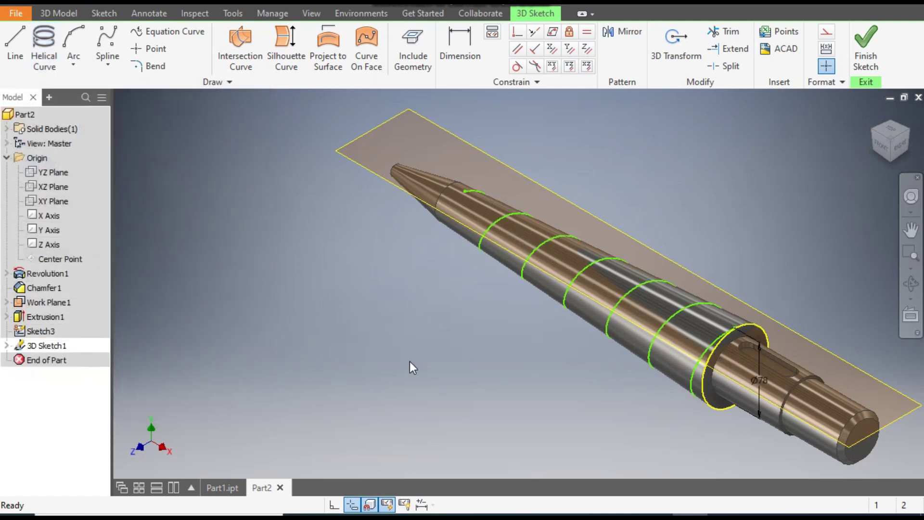
# Step: Finish the 3D sketch and hide Work Plane1
pyautogui.click(866, 44)
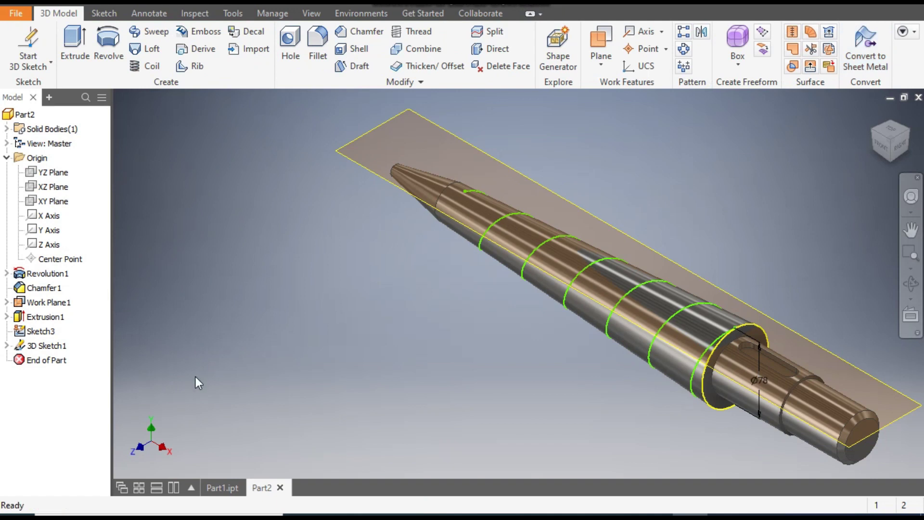
pyautogui.click(47, 304)
pyautogui.rightClick(47, 309)
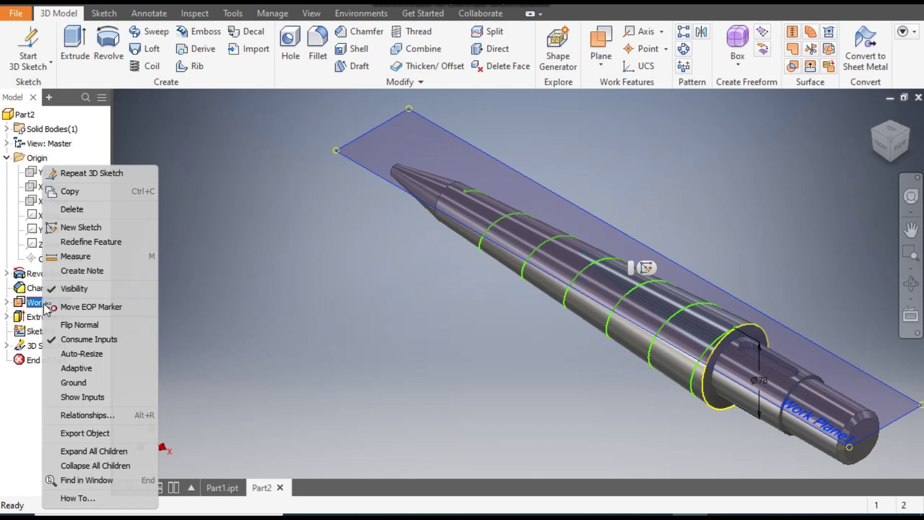
pyautogui.click(71, 291)
# Step: Reorient to an isometric view and zoom in on the shoulder at the helix start
pyautogui.press('F2')
pyautogui.moveTo(385, 355); pyautogui.dragTo(267, 291)
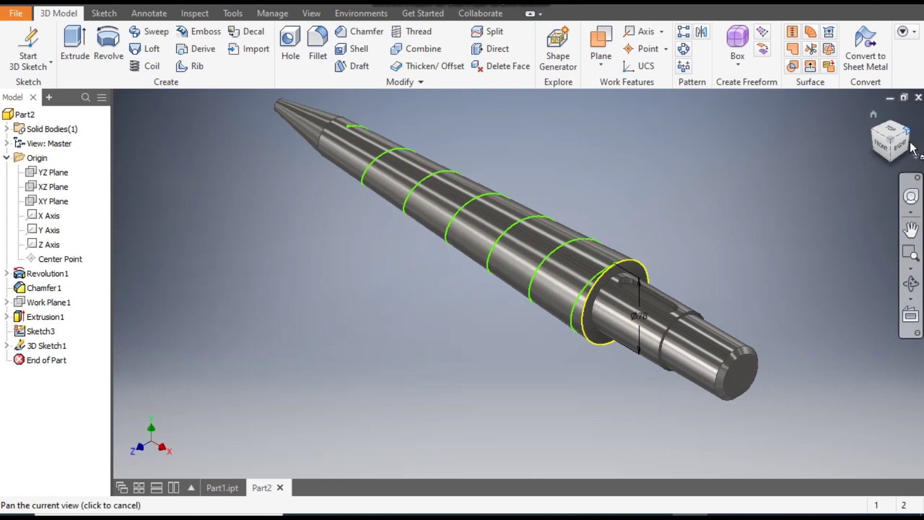
pyautogui.click(892, 141)
pyautogui.scroll(5, 461, 313)
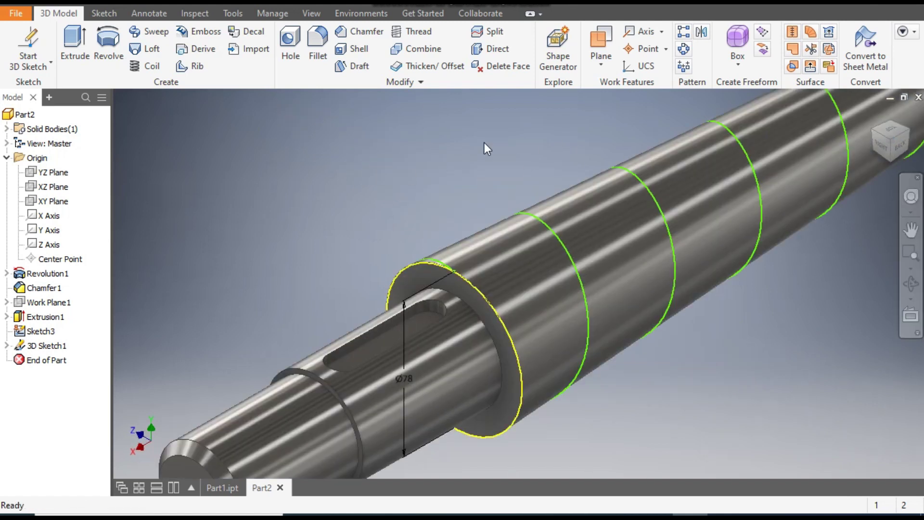
# Step: Create Work Plane2 normal to the helix at its start point and start a sketch on it
pyautogui.click(600, 48)
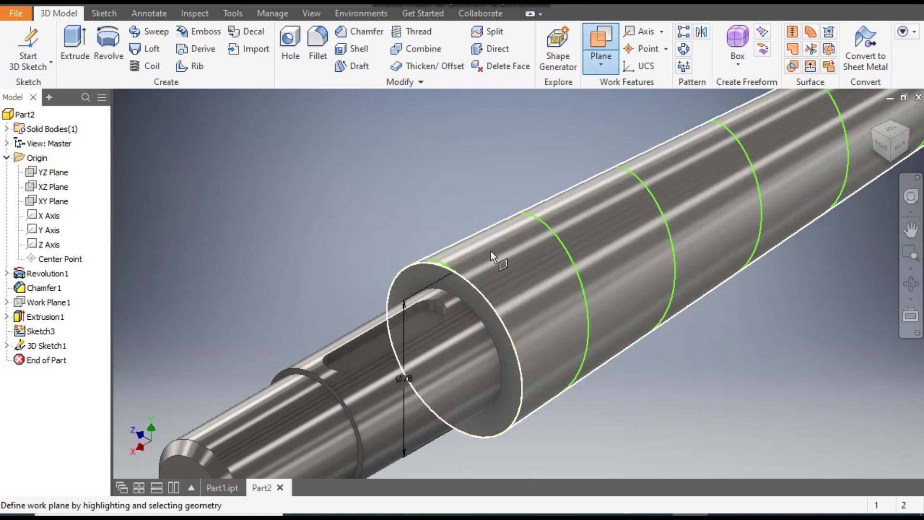
pyautogui.click(452, 271)
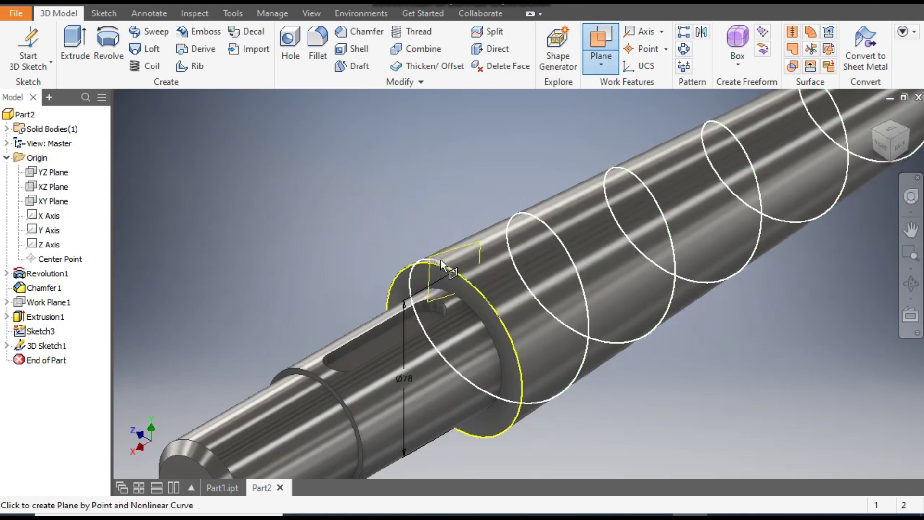
pyautogui.click(440, 260)
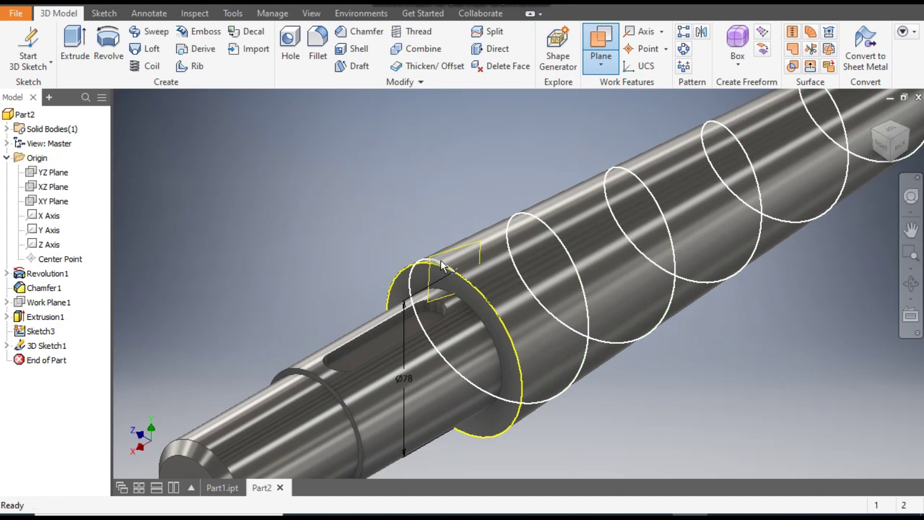
pyautogui.scroll(5, 440, 261)
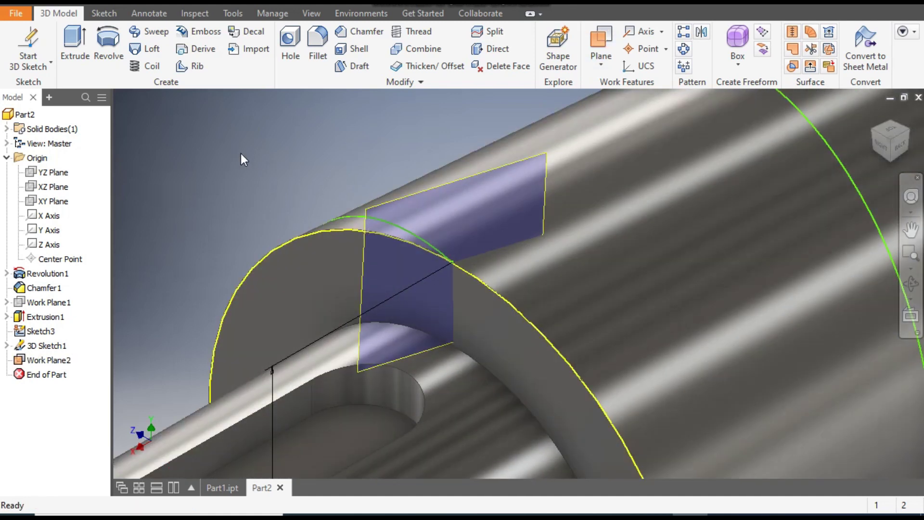
pyautogui.click(425, 191)
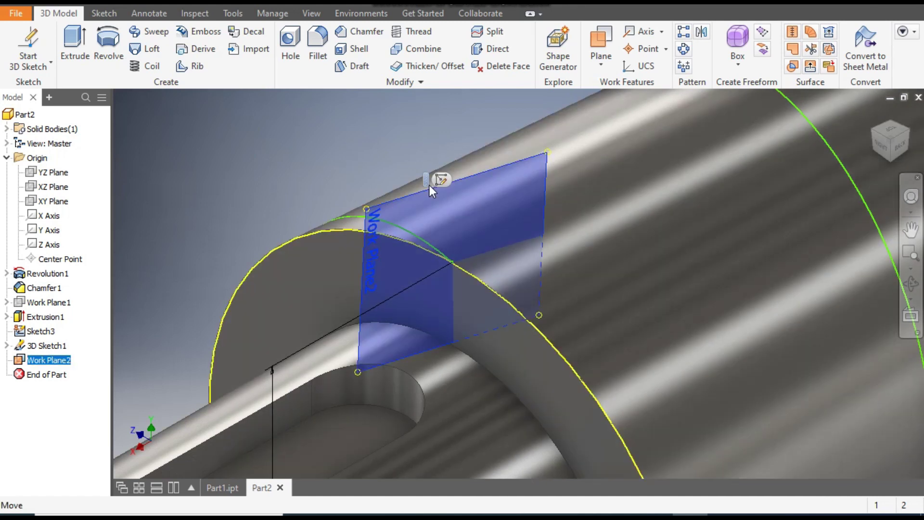
pyautogui.click(441, 179)
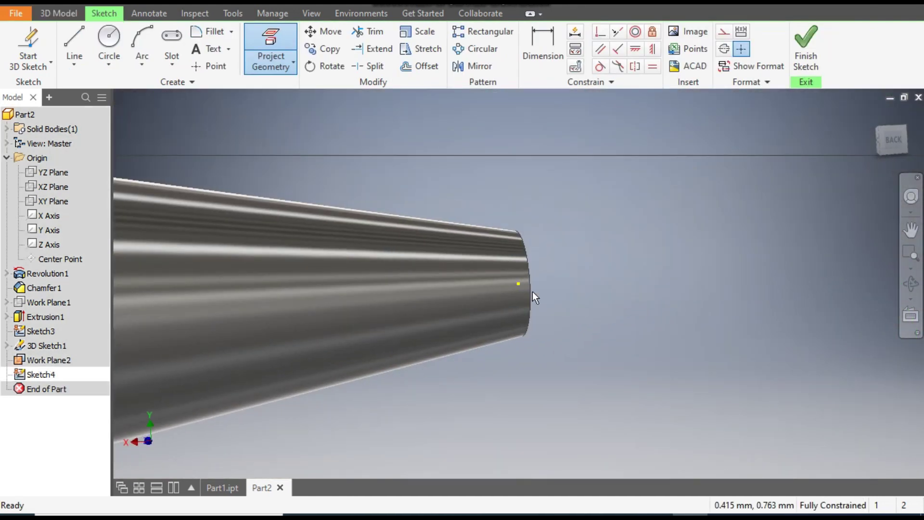
# Step: Draw a closed trapezoid from the sketch origin with its base along the shaft surface
pyautogui.scroll(5, 428, 339)
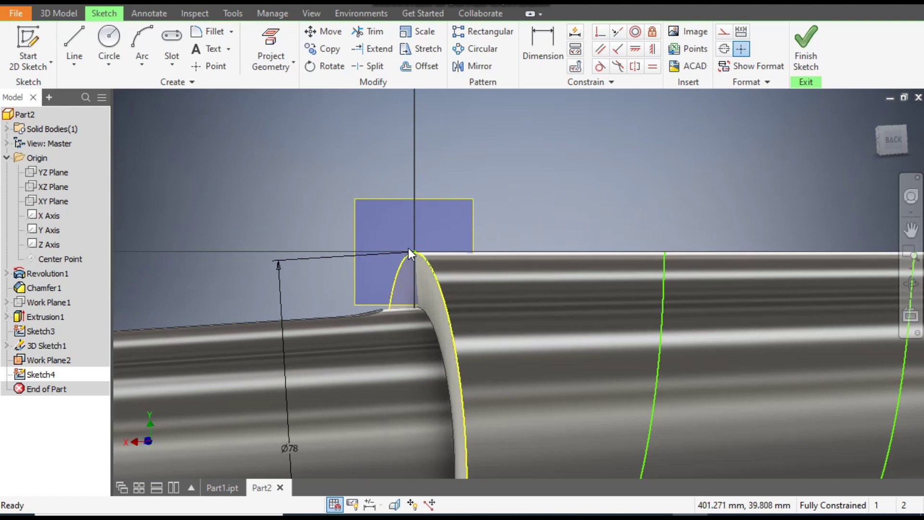
pyautogui.scroll(5, 408, 247)
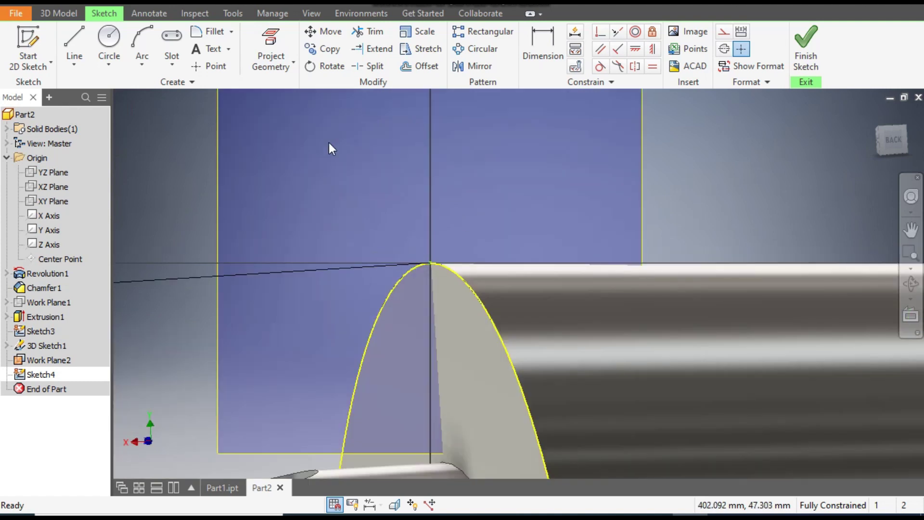
pyautogui.click(73, 39)
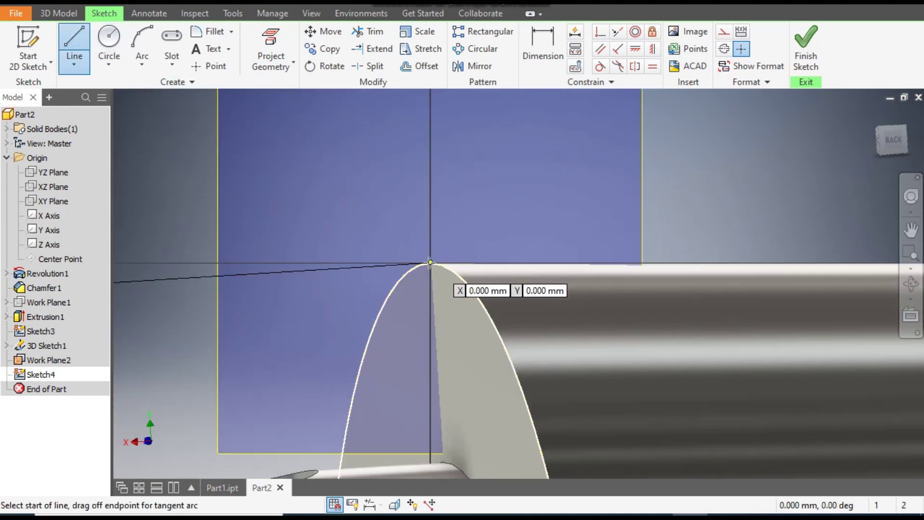
pyautogui.click(431, 263)
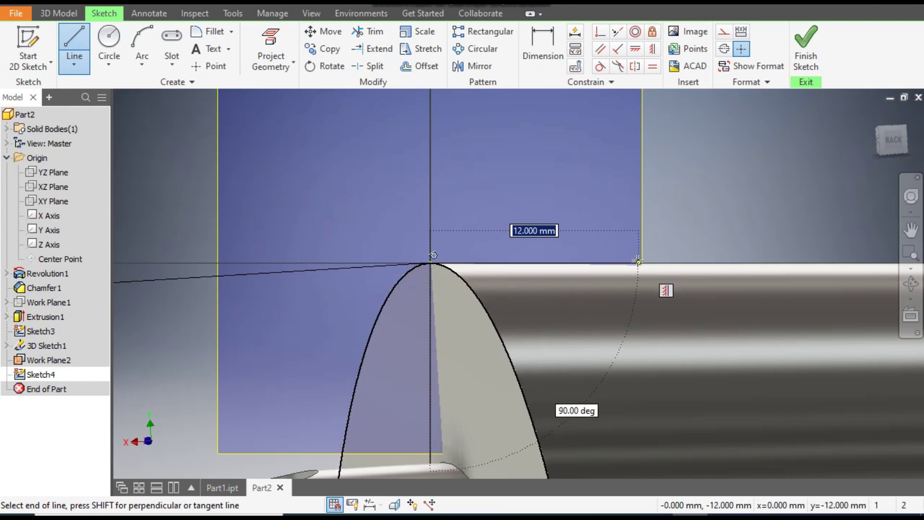
pyautogui.click(683, 263)
pyautogui.scroll(-3, 688, 269)
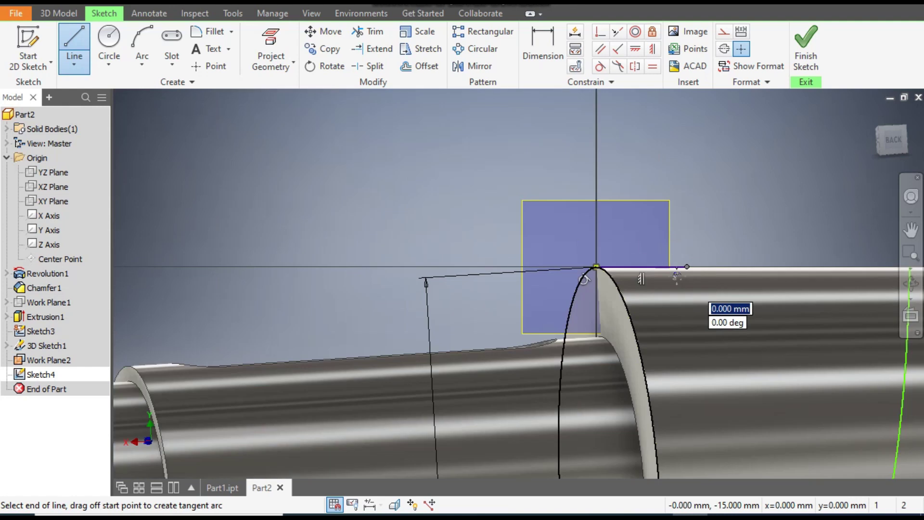
pyautogui.click(651, 230)
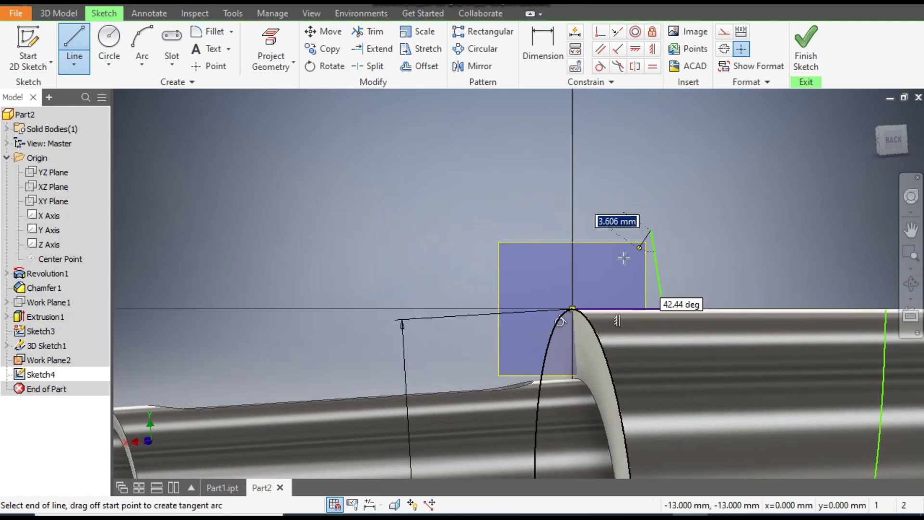
pyautogui.click(586, 230)
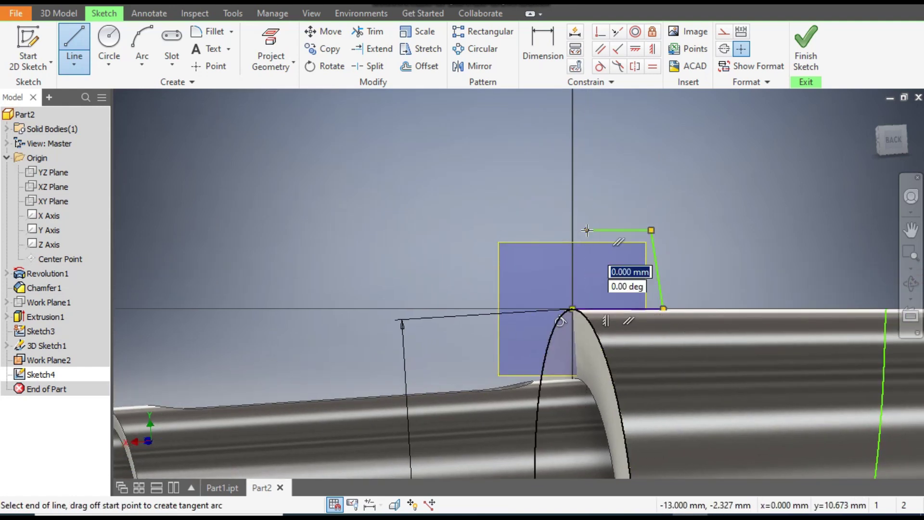
pyautogui.click(572, 308)
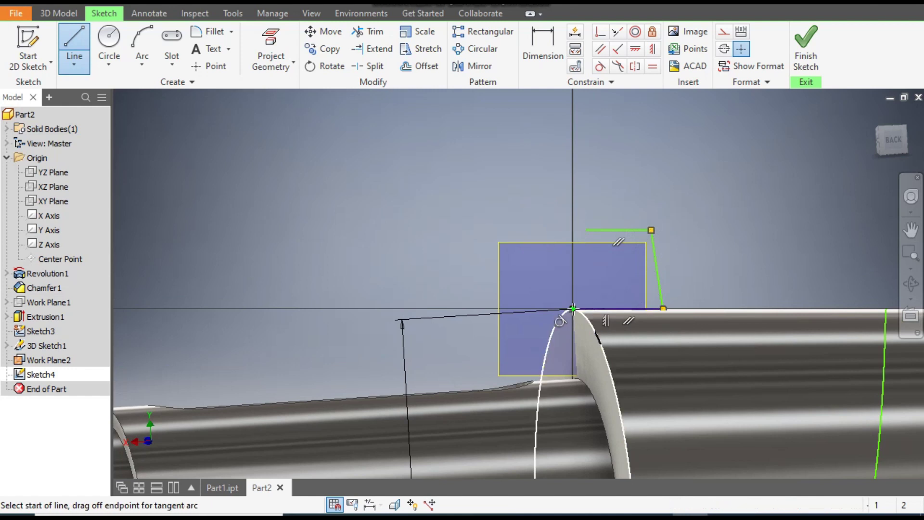
pyautogui.scroll(3, 669, 272)
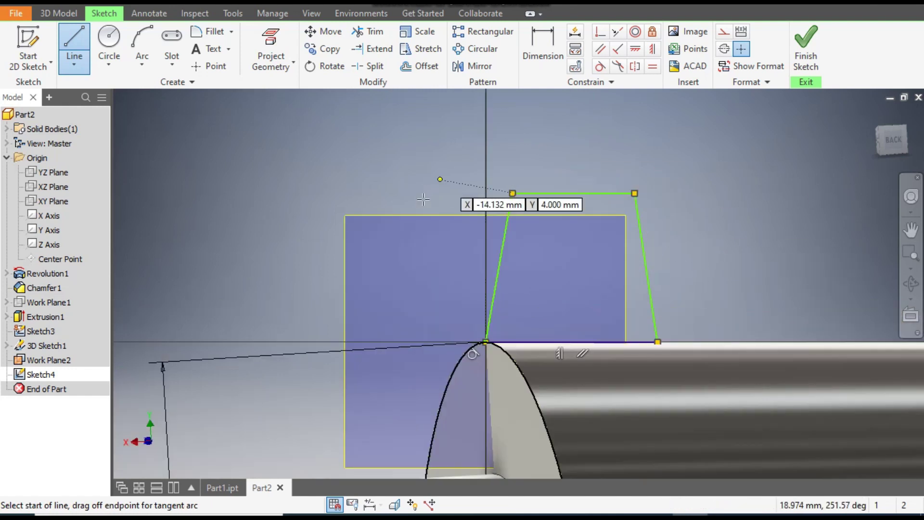
# Step: Add a dividing line from the trapezoid's top edge down to its base
pyautogui.click(572, 193)
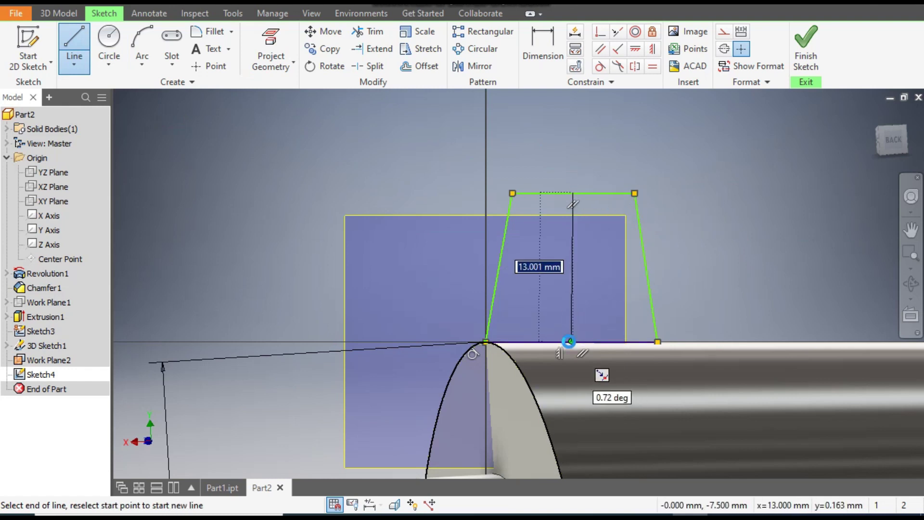
pyautogui.click(569, 341)
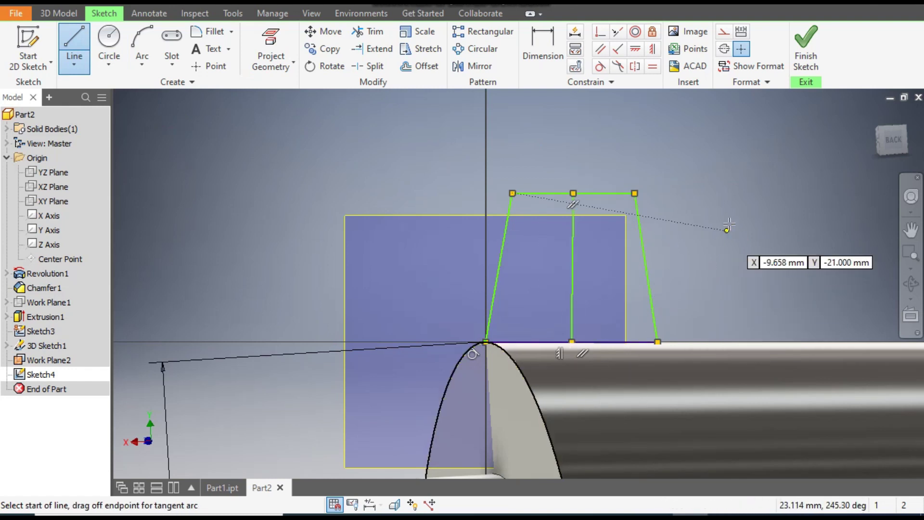
pyautogui.click(548, 48)
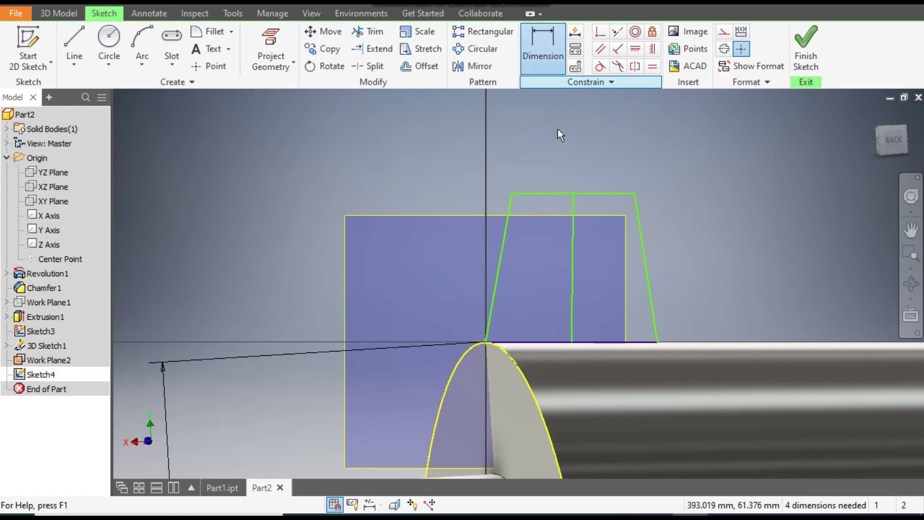
# Step: Dimension the trapezoid with a 10 mm top, 13 mm base and 13 mm side height
pyautogui.click(552, 193)
pyautogui.click(562, 162)
pyautogui.write('10')
pyautogui.press('Return')
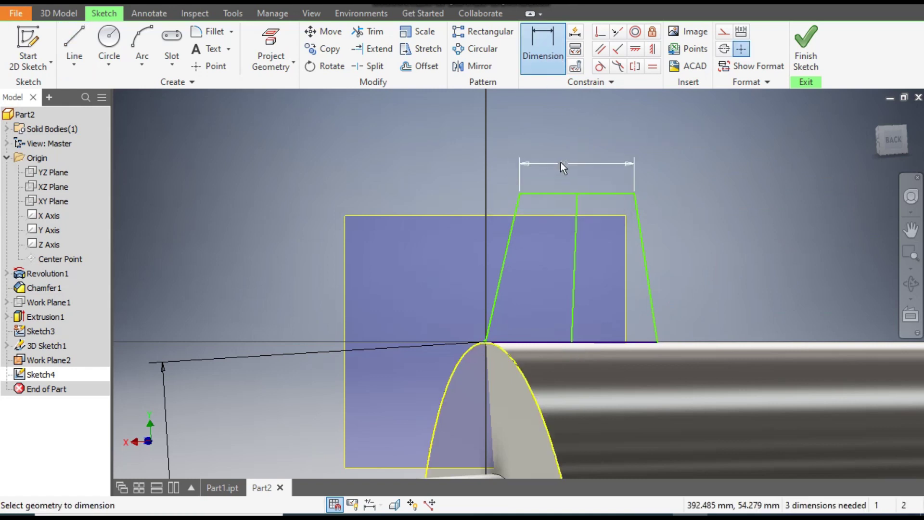
pyautogui.click(613, 341)
pyautogui.click(593, 360)
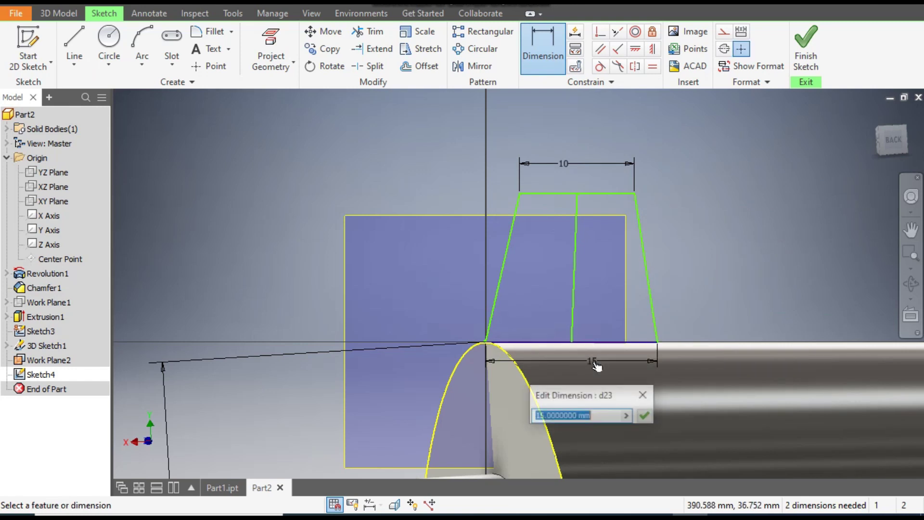
pyautogui.write('13')
pyautogui.press('Return')
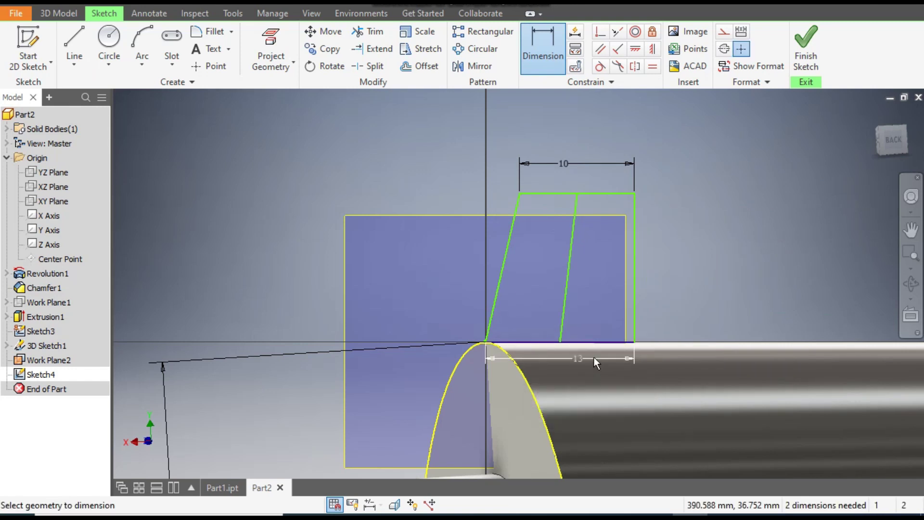
pyautogui.click(636, 248)
pyautogui.click(691, 253)
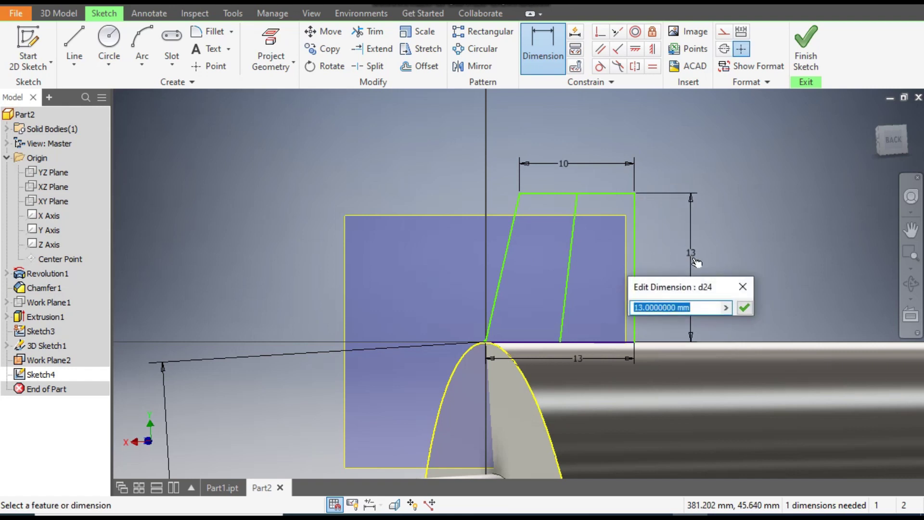
pyautogui.click(750, 308)
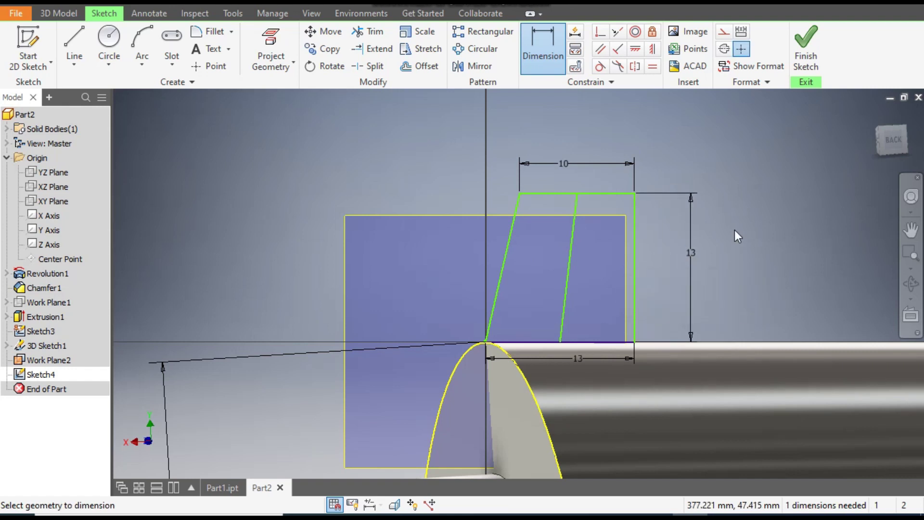
pyautogui.press('Escape')
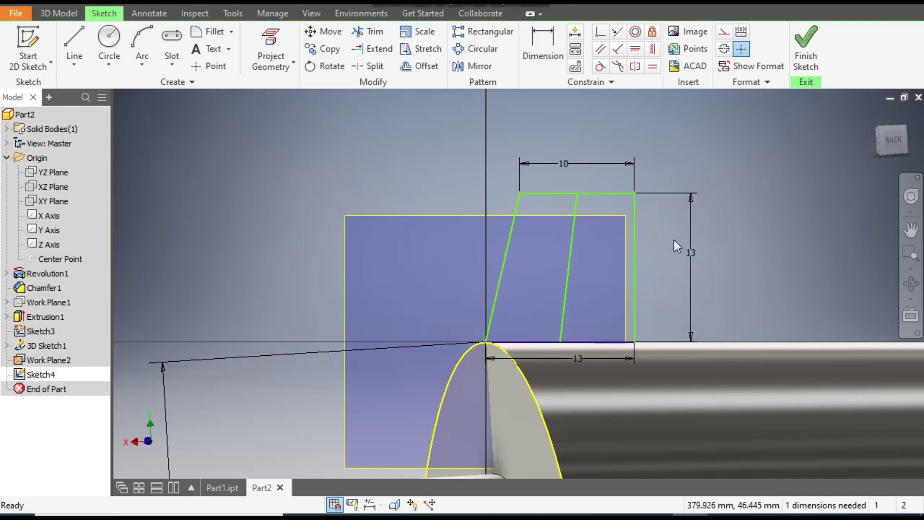
pyautogui.click(573, 238)
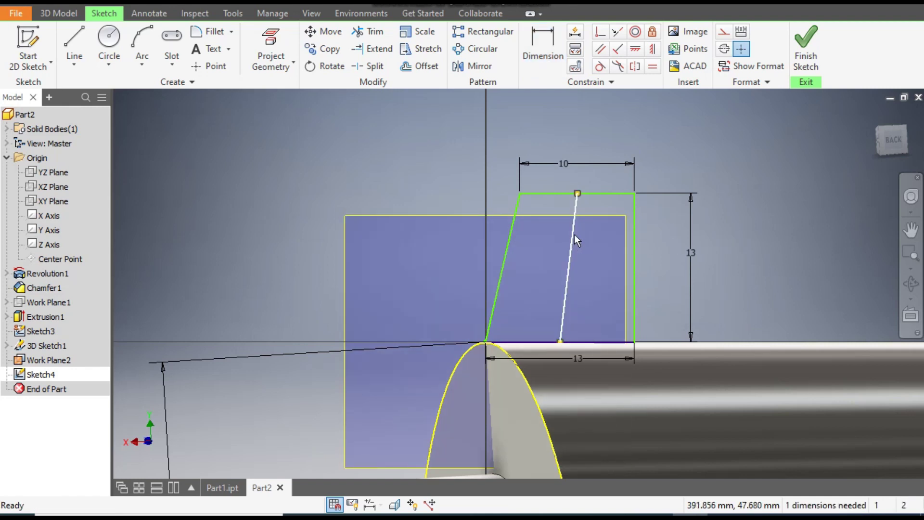
# Step: Make the trapezoid symmetric about its middle dividing line
pyautogui.click(653, 50)
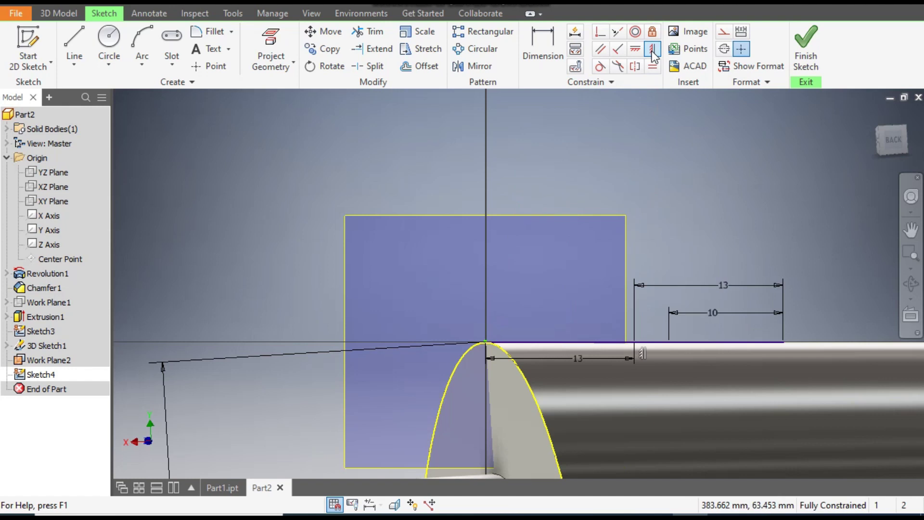
pyautogui.hotkey('ctrl', 'z')
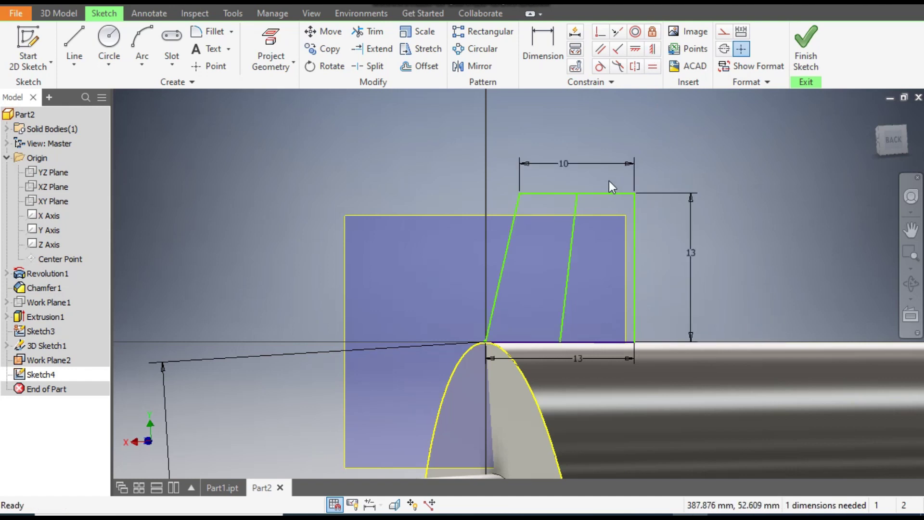
pyautogui.click(577, 210)
pyautogui.click(633, 50)
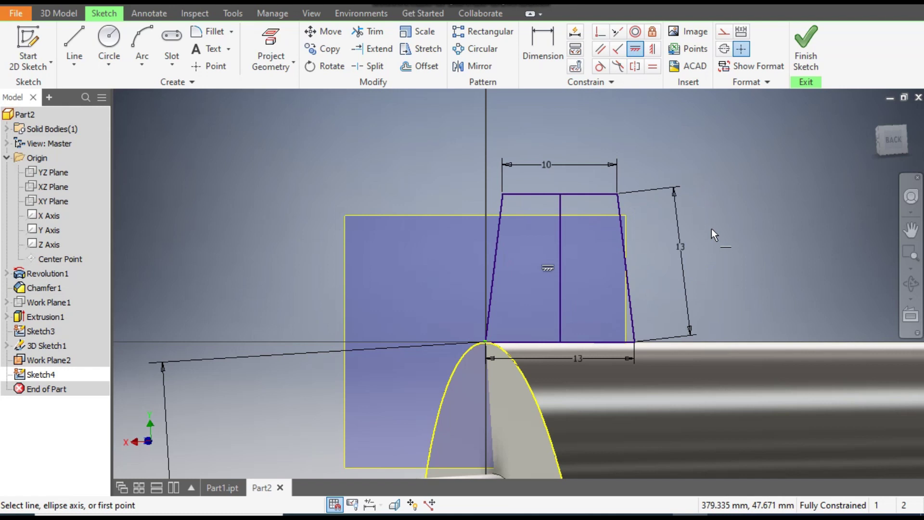
pyautogui.press('Escape')
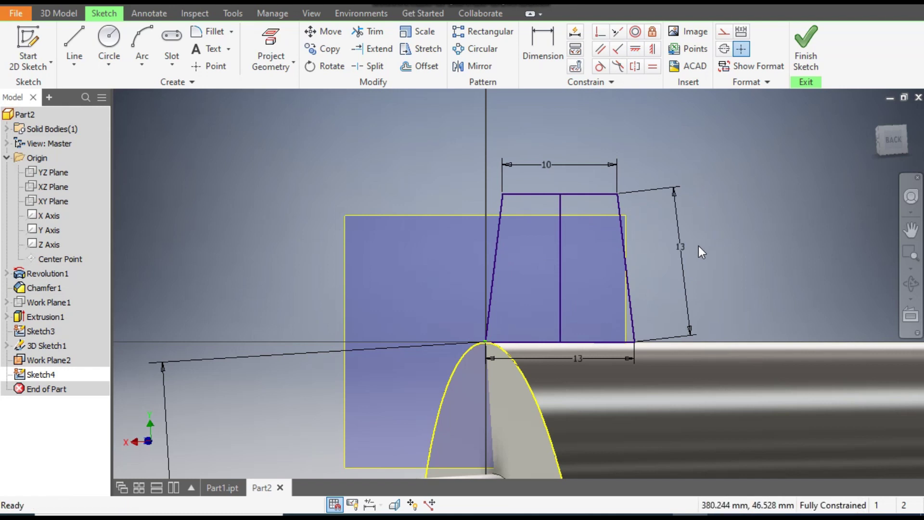
# Step: Replace the old 13 dimension with a new 13 mm vertical profile height
pyautogui.click(684, 255)
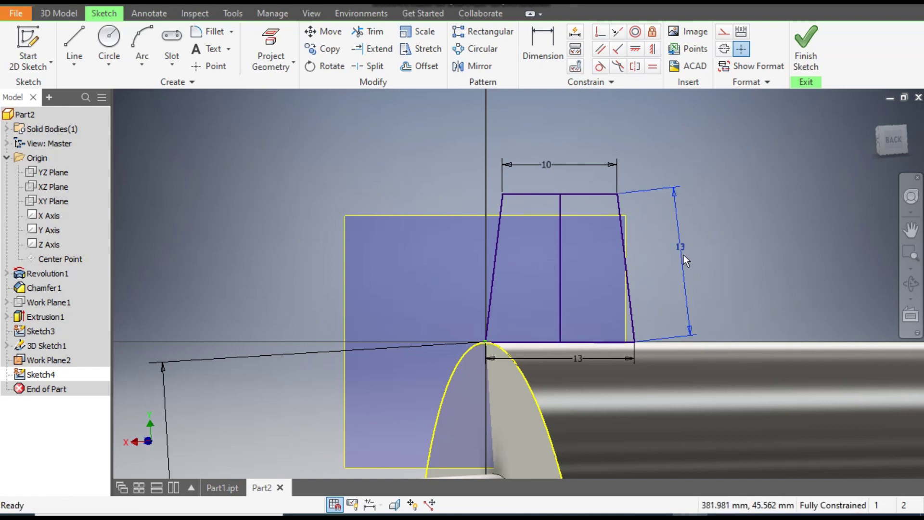
pyautogui.press('Delete')
pyautogui.click(536, 36)
pyautogui.click(562, 227)
pyautogui.click(674, 245)
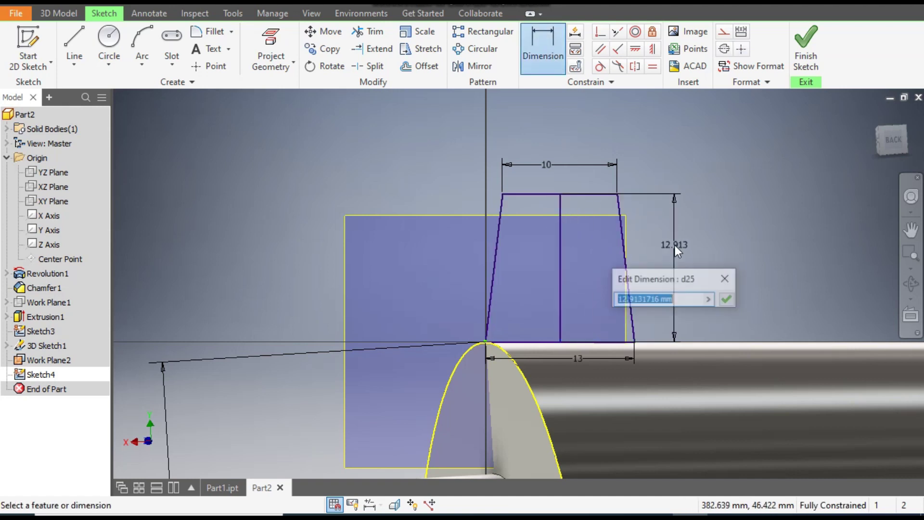
pyautogui.write('13')
pyautogui.press('Return')
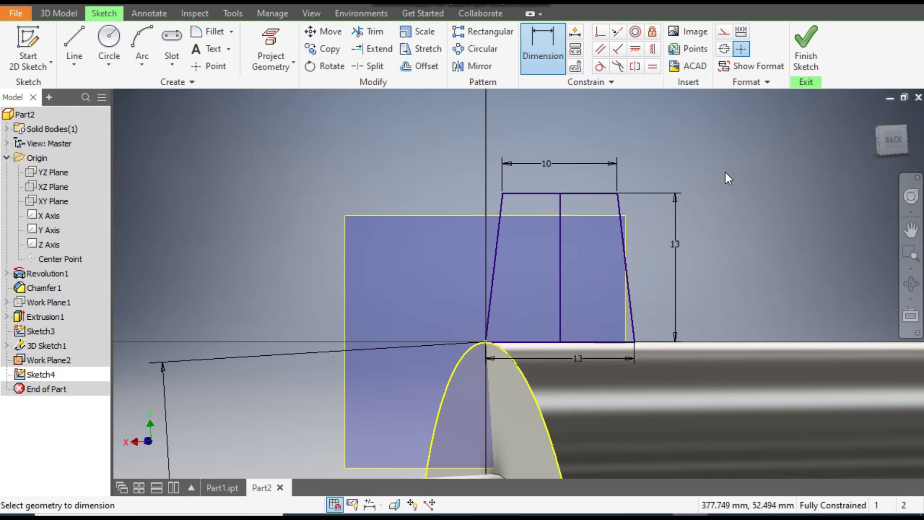
pyautogui.press('Escape')
# Step: Convert the middle vertical line to construction geometry
pyautogui.click(561, 217)
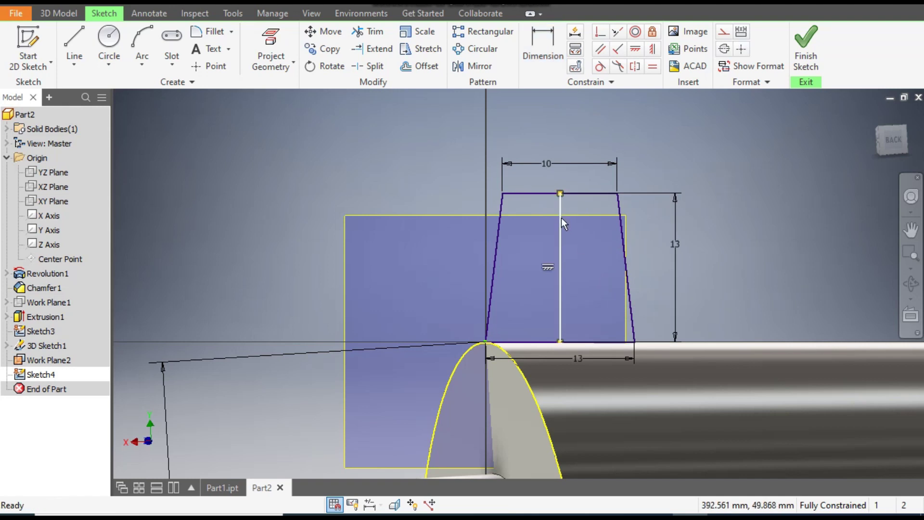
pyautogui.click(723, 32)
pyautogui.click(678, 195)
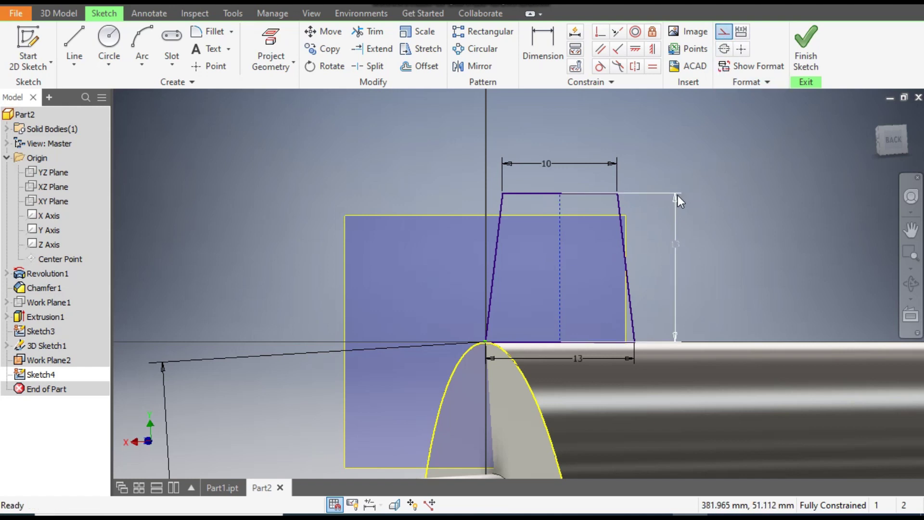
pyautogui.scroll(-4, 678, 196)
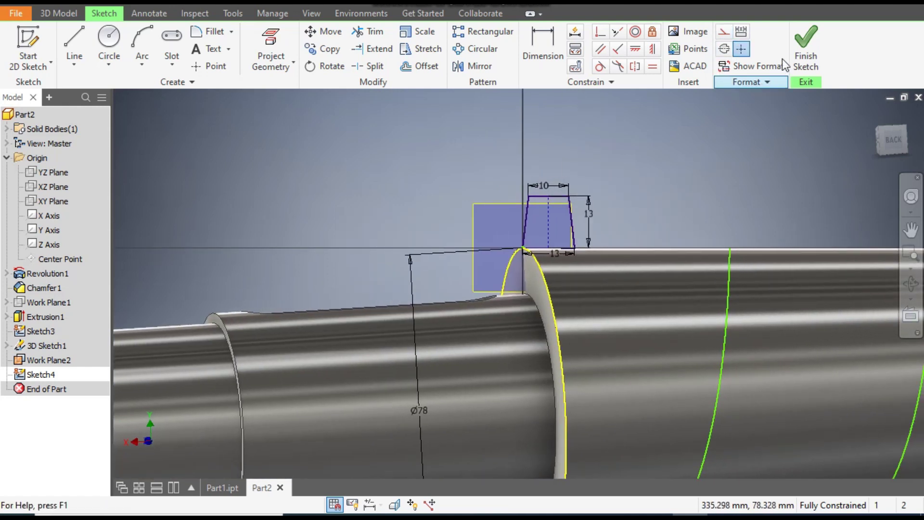
# Step: Finish the trapezoidal flight profile sketch
pyautogui.click(807, 47)
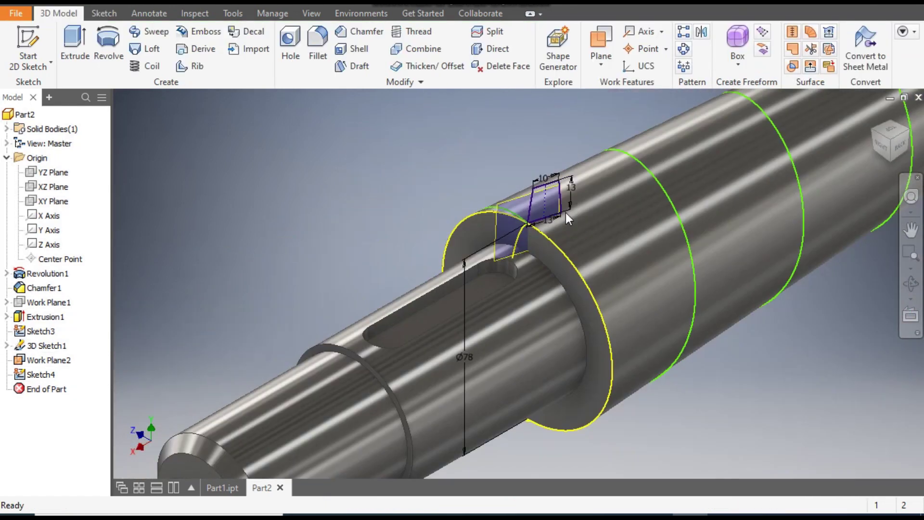
pyautogui.scroll(5, 565, 212)
pyautogui.scroll(-5, 605, 209)
pyautogui.scroll(3, 509, 276)
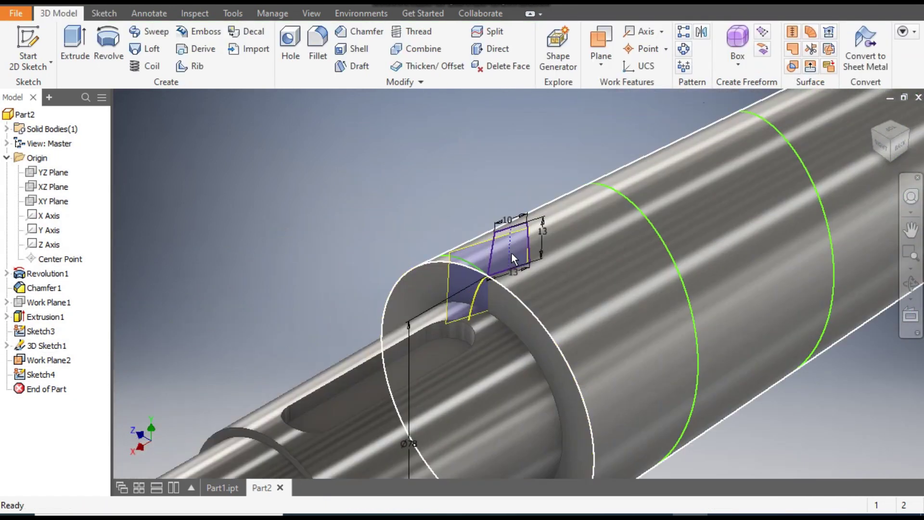
pyautogui.scroll(3, 507, 235)
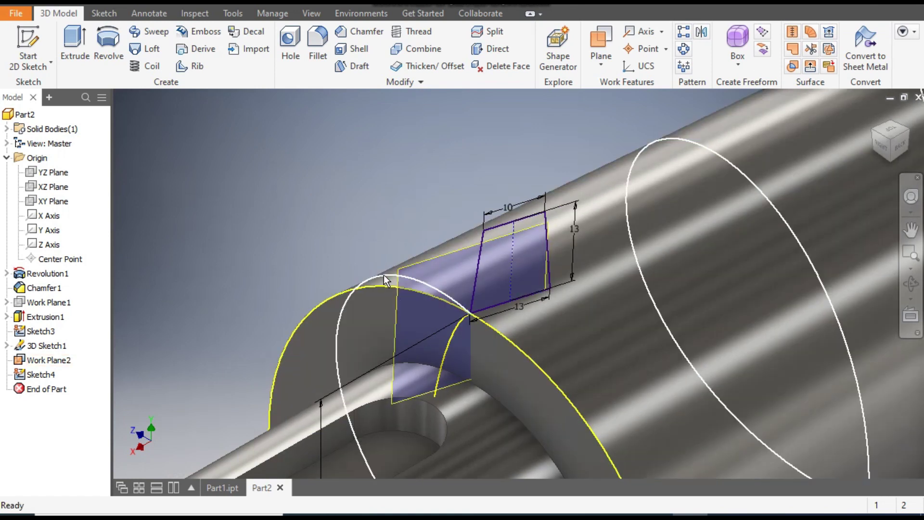
pyautogui.scroll(-4, 383, 275)
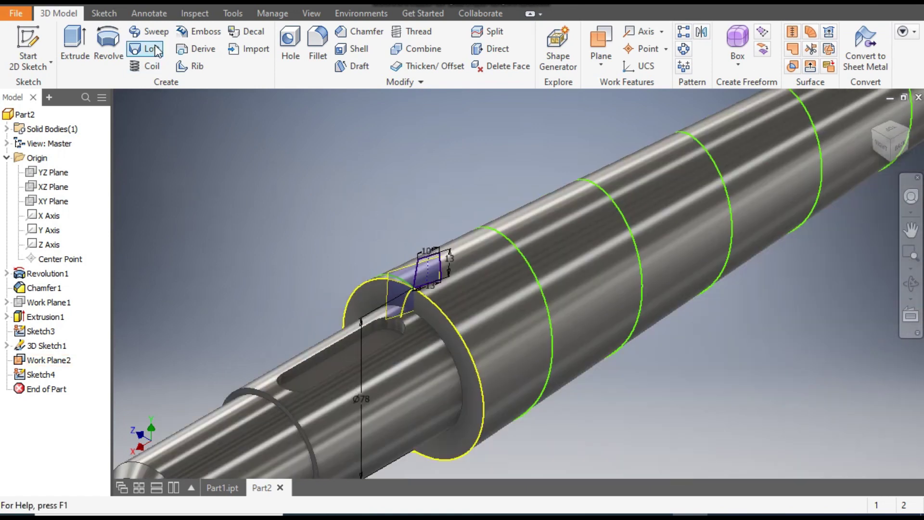
# Step: Sweep the trapezoid profile along the tapered helix path to create the screw flight
pyautogui.click(154, 33)
pyautogui.scroll(3, 433, 260)
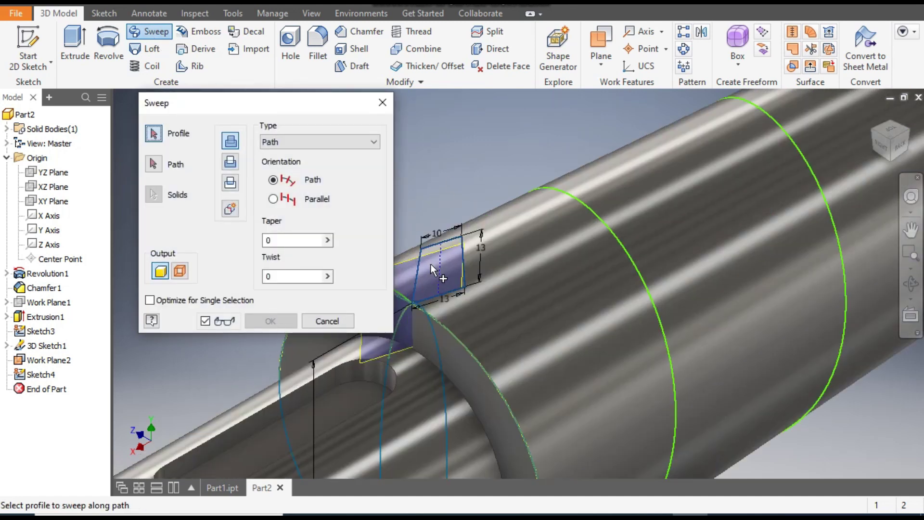
pyautogui.scroll(3, 442, 256)
pyautogui.moveTo(441, 256); pyautogui.dragTo(611, 243, button='middle')
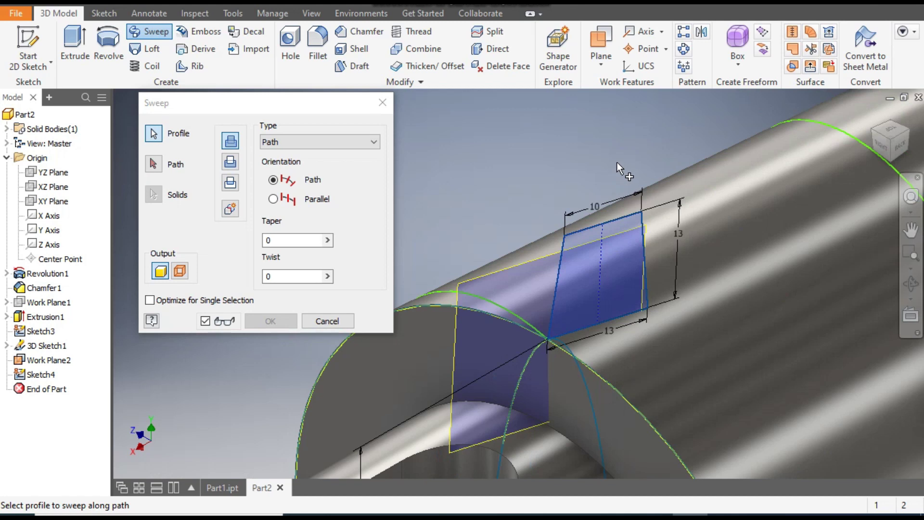
pyautogui.scroll(-5, 617, 163)
pyautogui.click(153, 164)
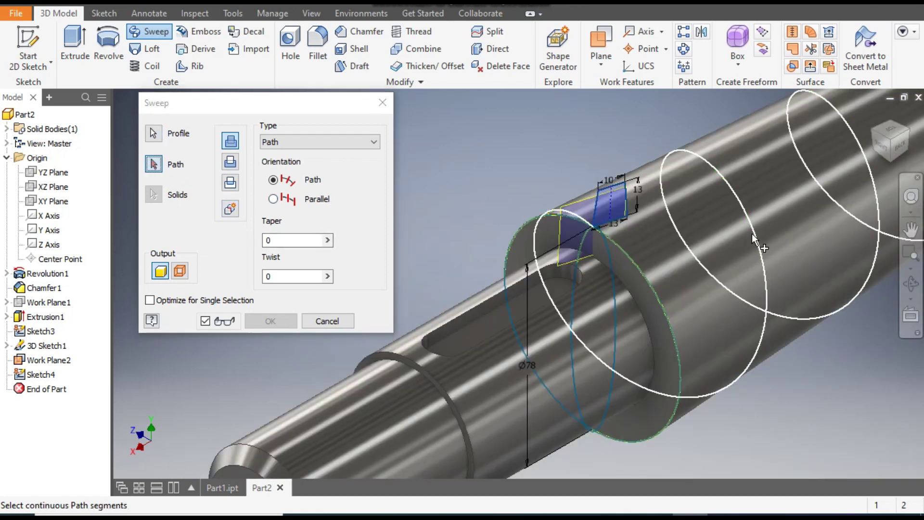
pyautogui.click(752, 249)
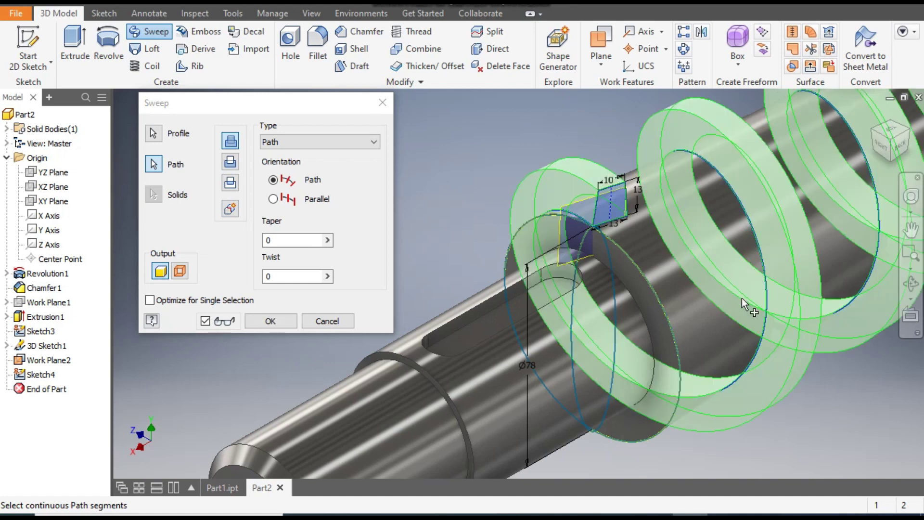
pyautogui.scroll(-3, 741, 298)
pyautogui.moveTo(742, 299); pyautogui.dragTo(527, 289, button='middle')
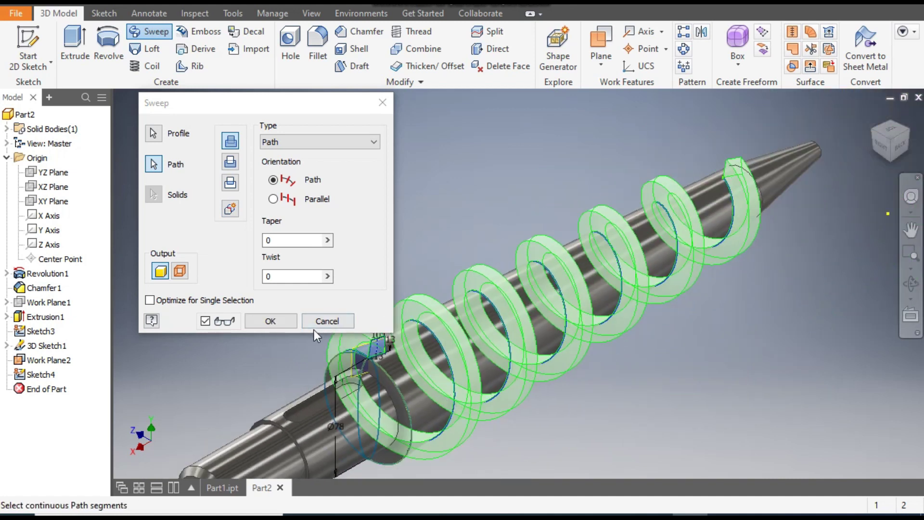
pyautogui.click(903, 136)
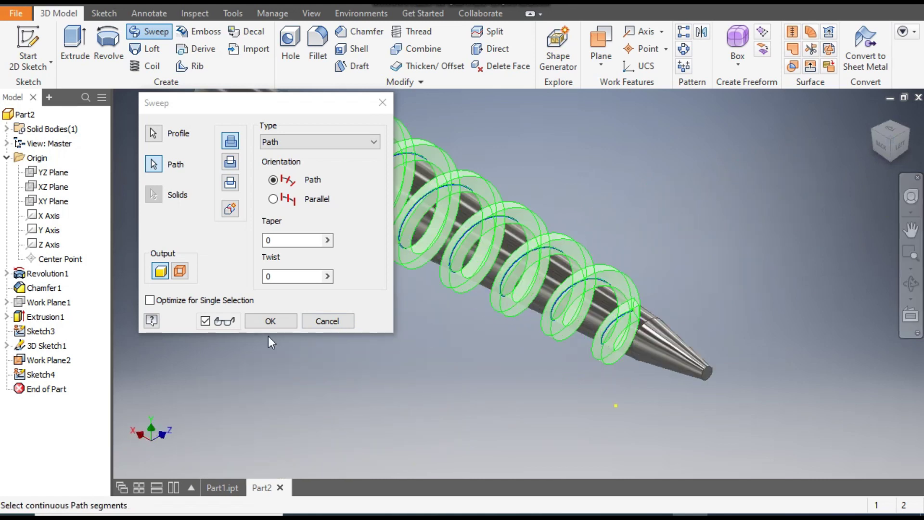
pyautogui.click(270, 321)
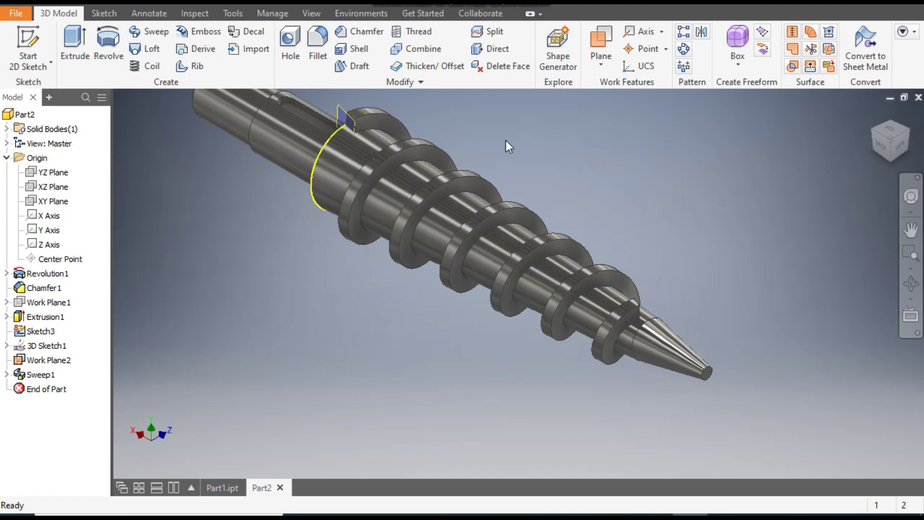
# Step: View the shaft from the top-front-right corner and locate Sketch3's circle
pyautogui.click(873, 136)
pyautogui.click(874, 138)
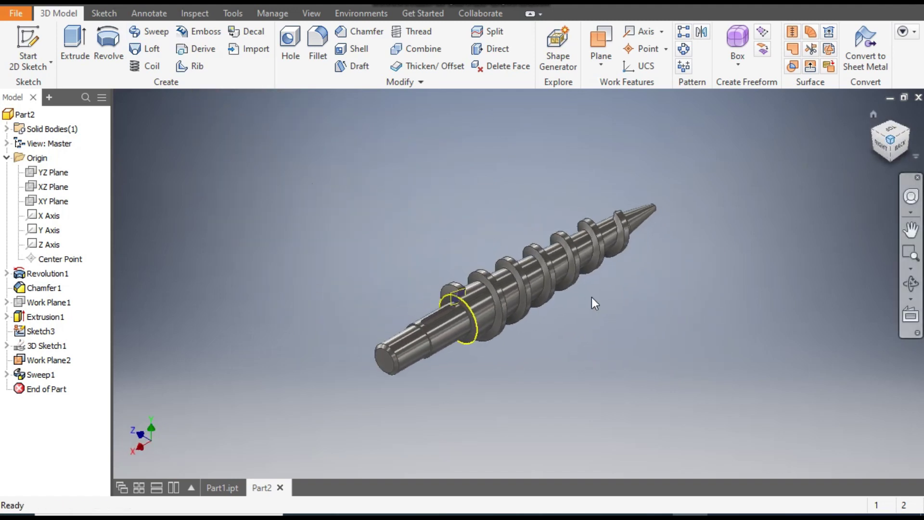
pyautogui.click(871, 129)
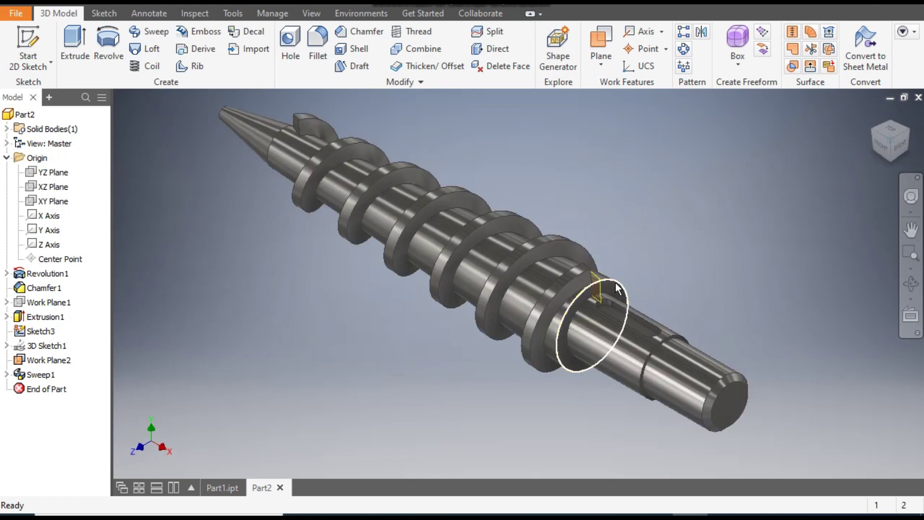
pyautogui.click(48, 332)
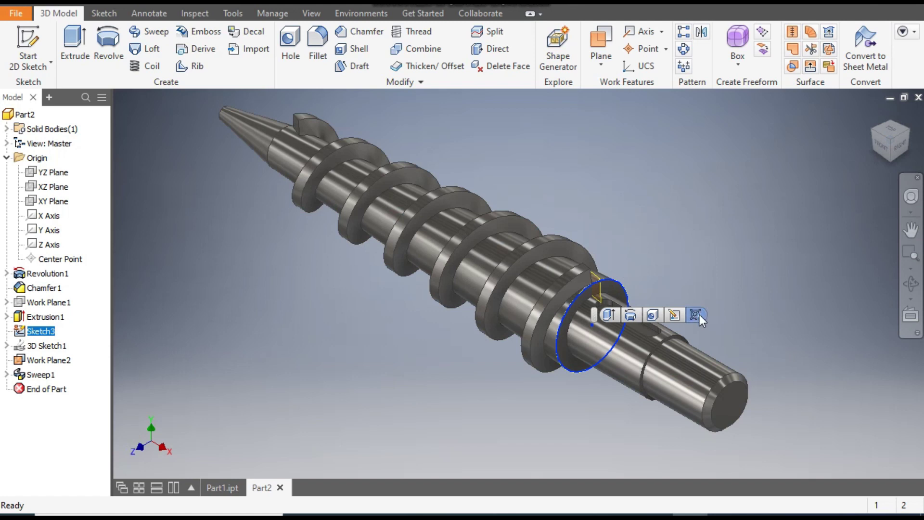
pyautogui.click(688, 320)
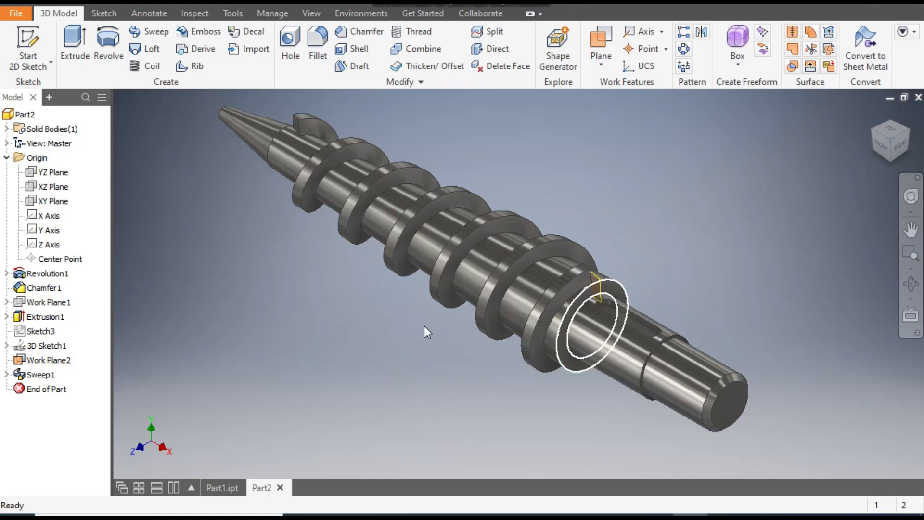
# Step: Turn off Work Plane2's visibility and centre the finished shaft in an isometric view
pyautogui.click(54, 364)
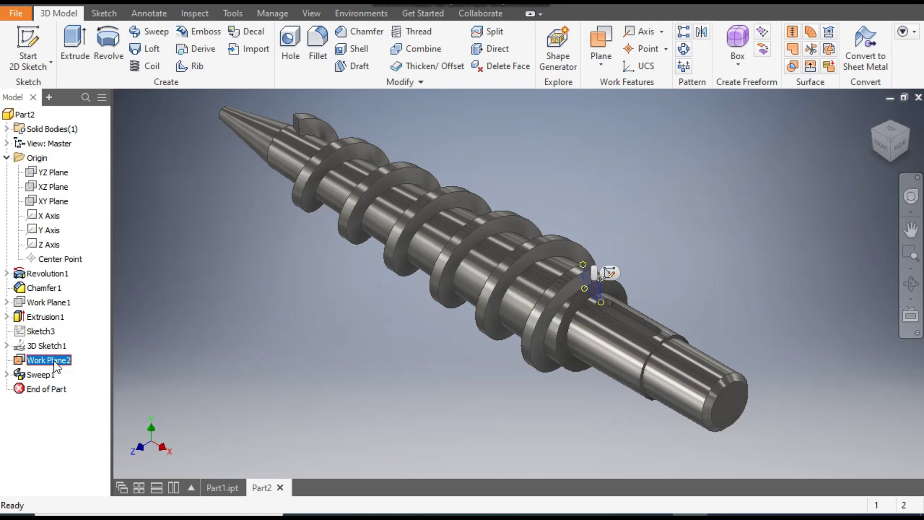
pyautogui.rightClick(55, 366)
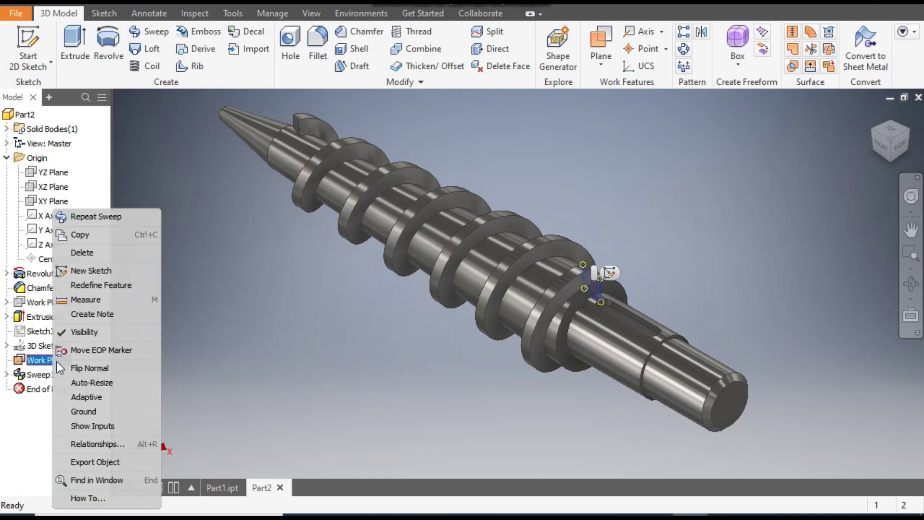
pyautogui.click(87, 337)
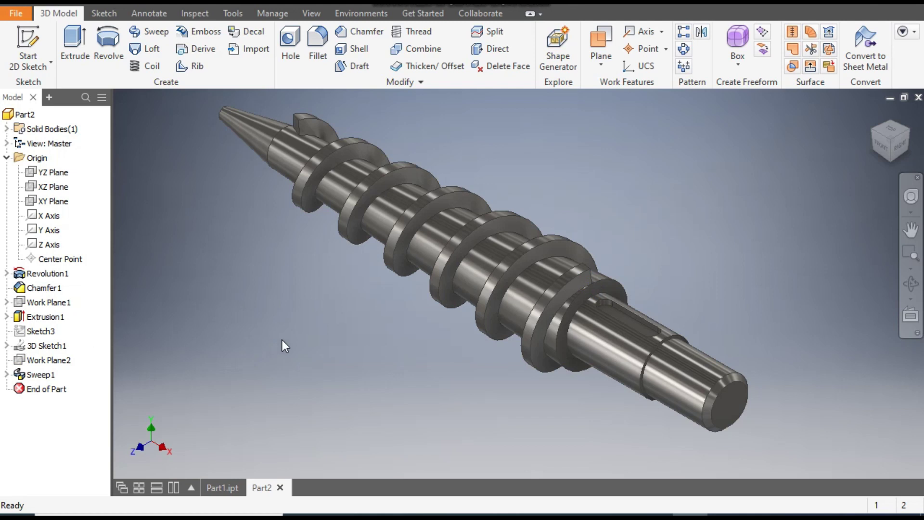
pyautogui.click(873, 137)
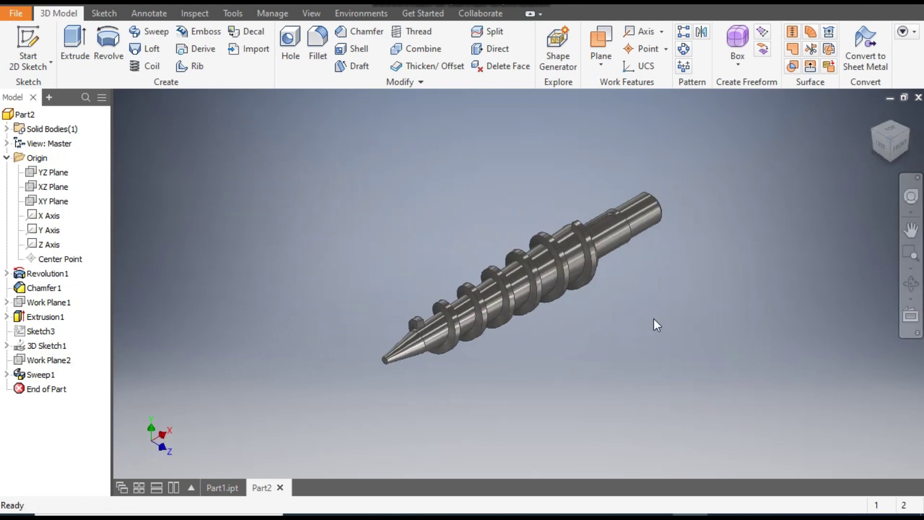
pyautogui.scroll(5, 495, 282)
pyautogui.moveTo(482, 299); pyautogui.dragTo(457, 310, button='middle')
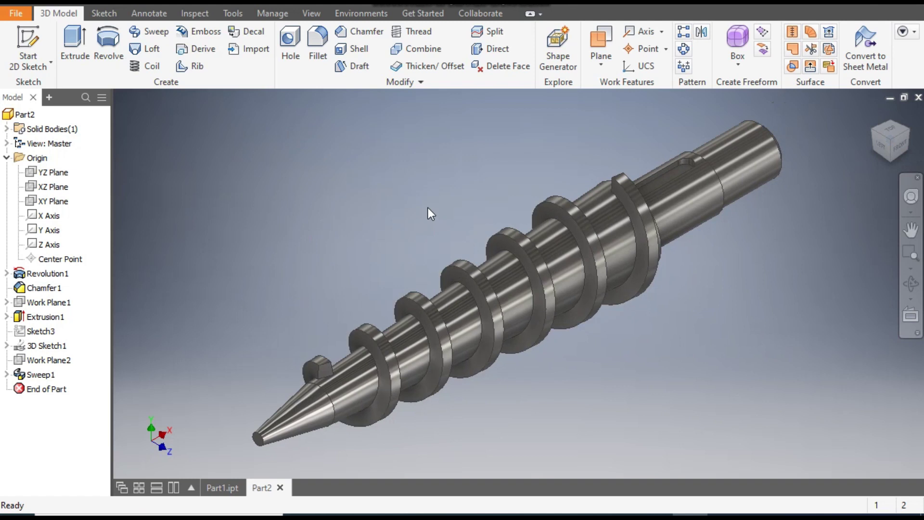